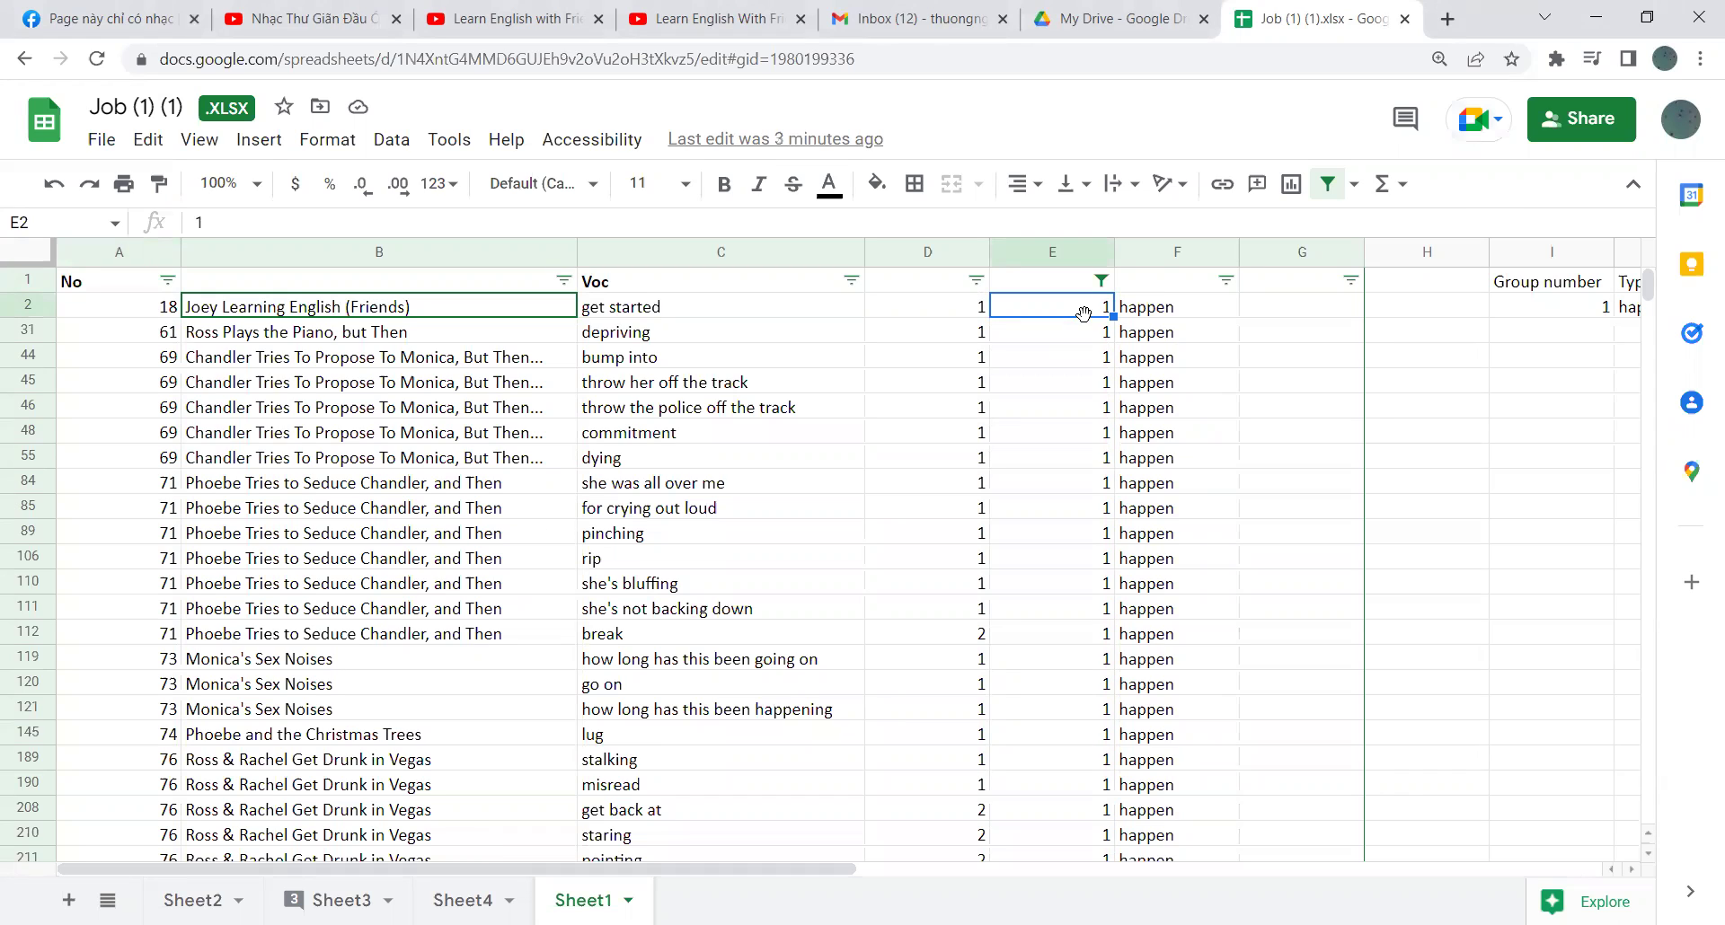
# Highlight the "depriving" cell (C31) in the Voc column with a yellow fill
pyautogui.click(1086, 322)
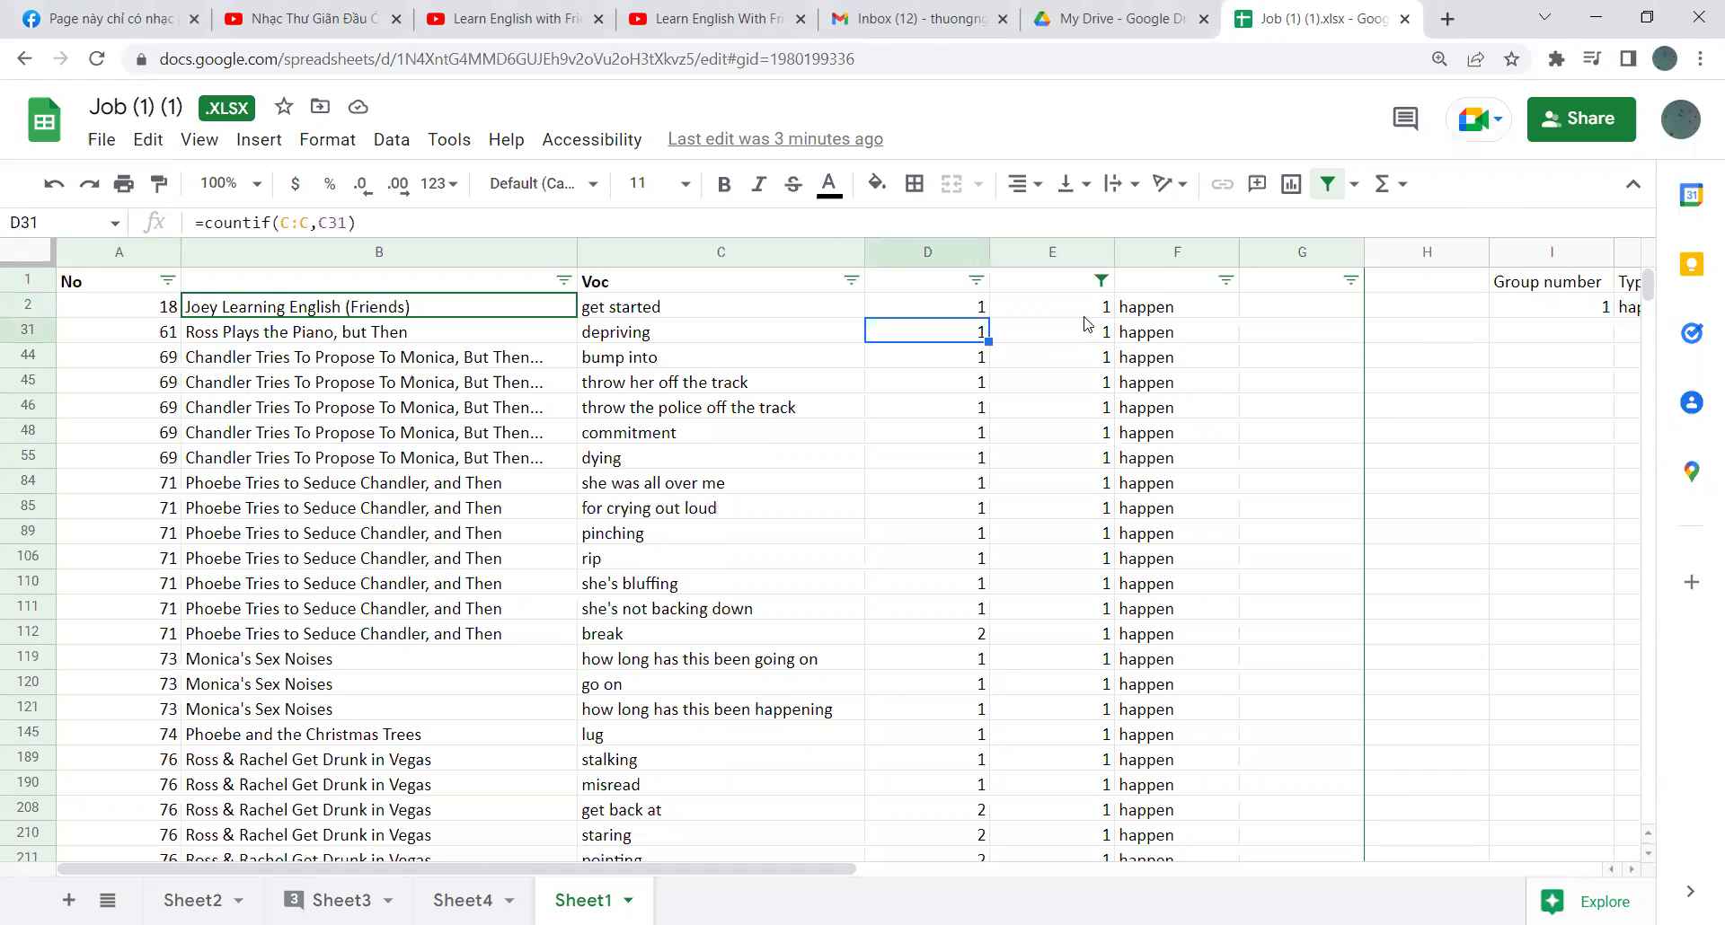
pyautogui.press('Left')
pyautogui.press('Left')
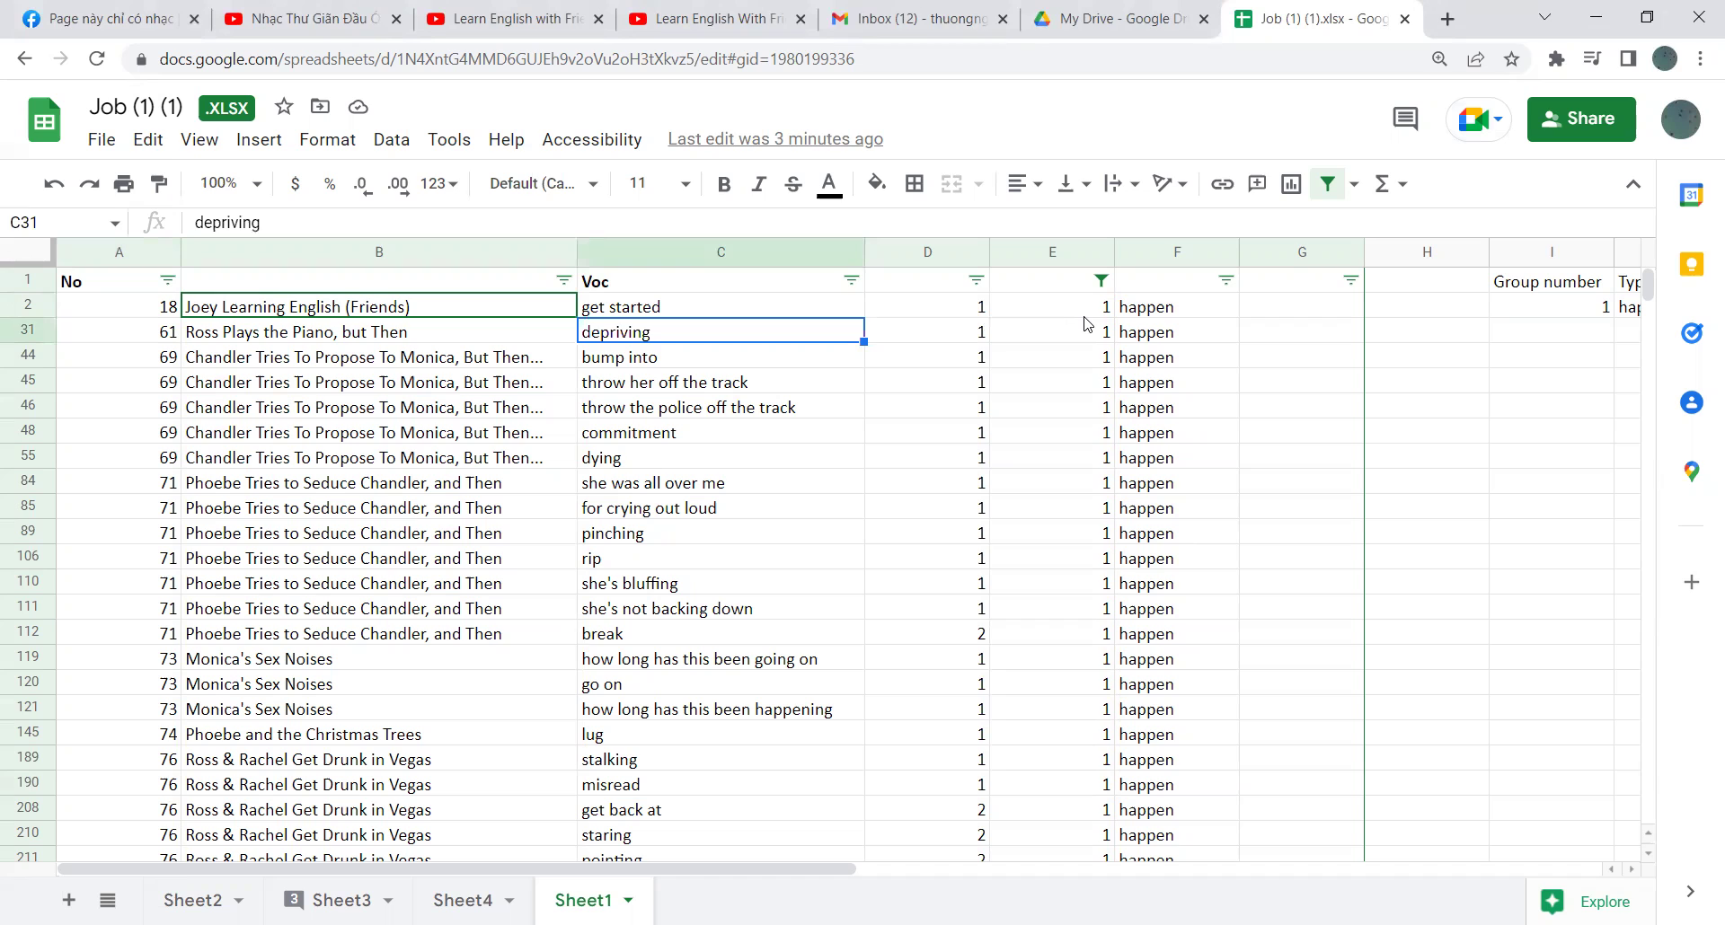
pyautogui.press('Left')
pyautogui.press('Right')
pyautogui.click(876, 184)
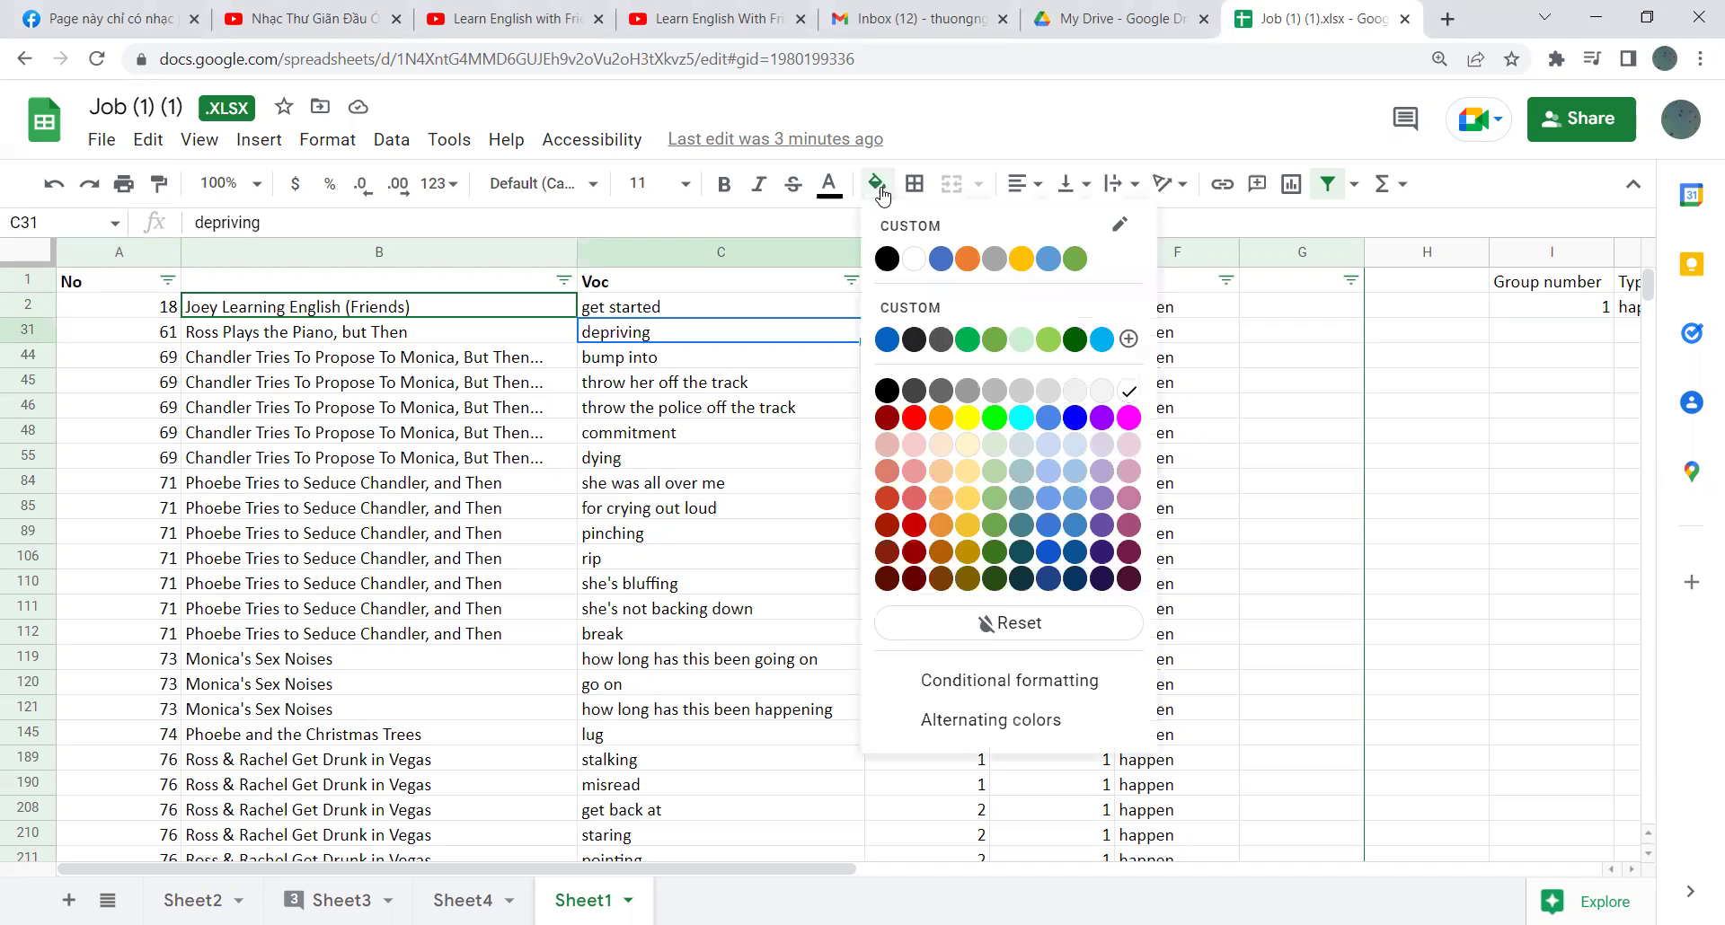
pyautogui.click(958, 402)
# Review the Voc entries one by one from "bump into" in row 44 through "she's not backing down" in row 111
pyautogui.click(771, 366)
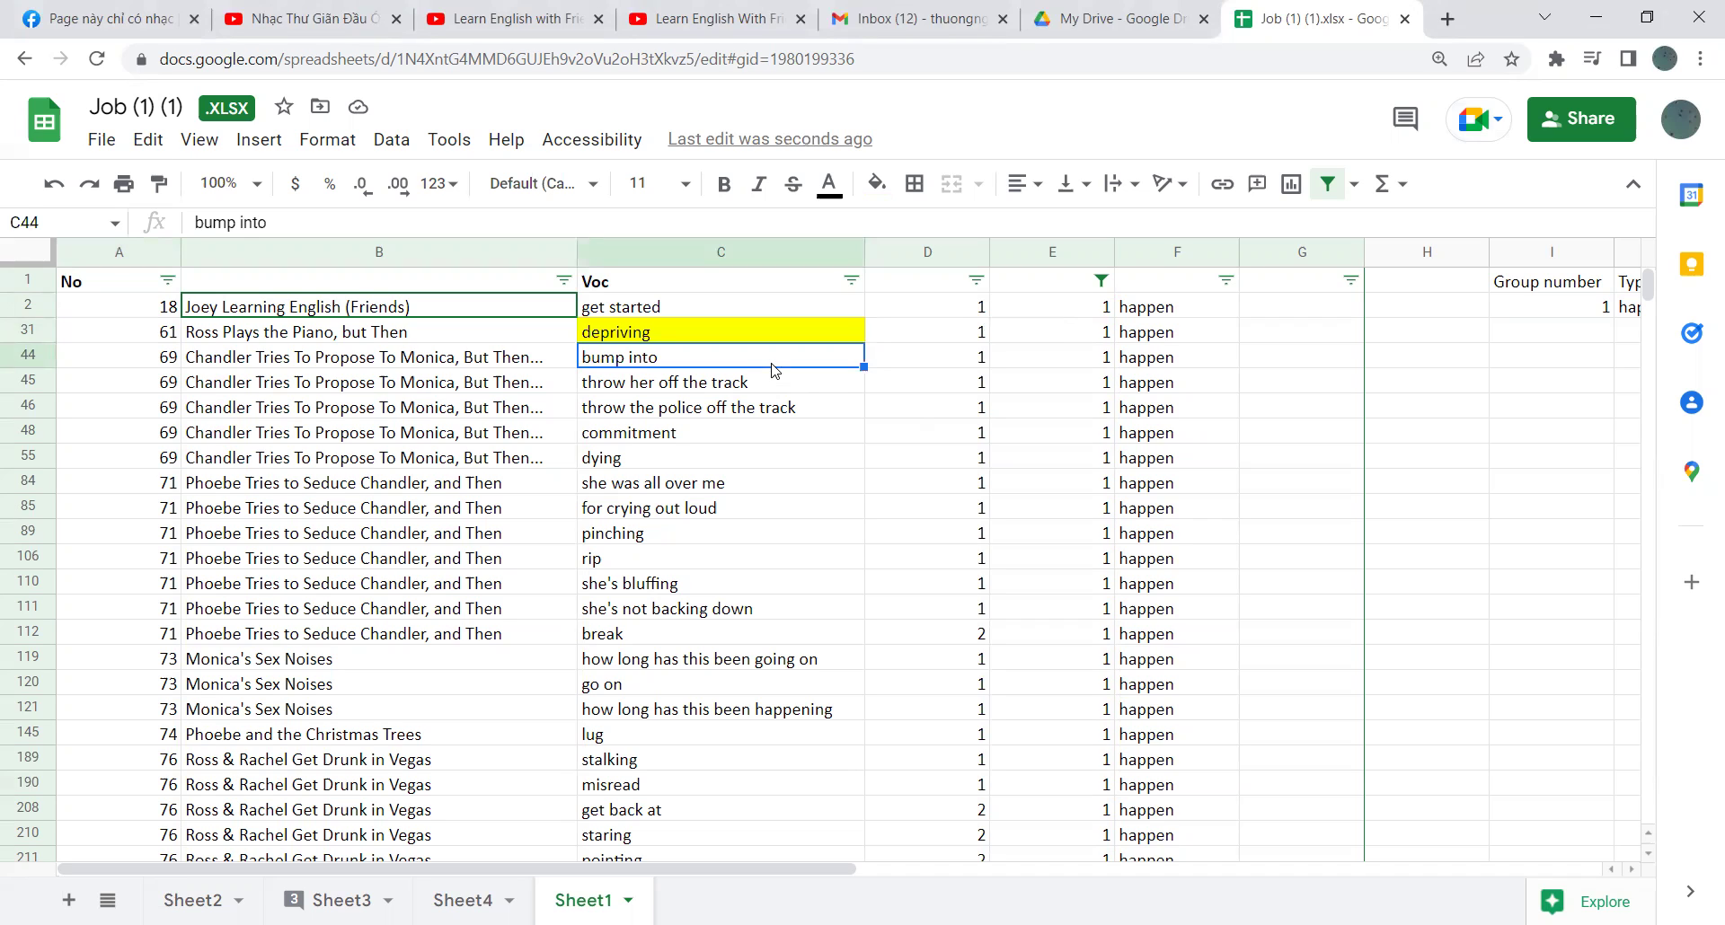
pyautogui.press('Down')
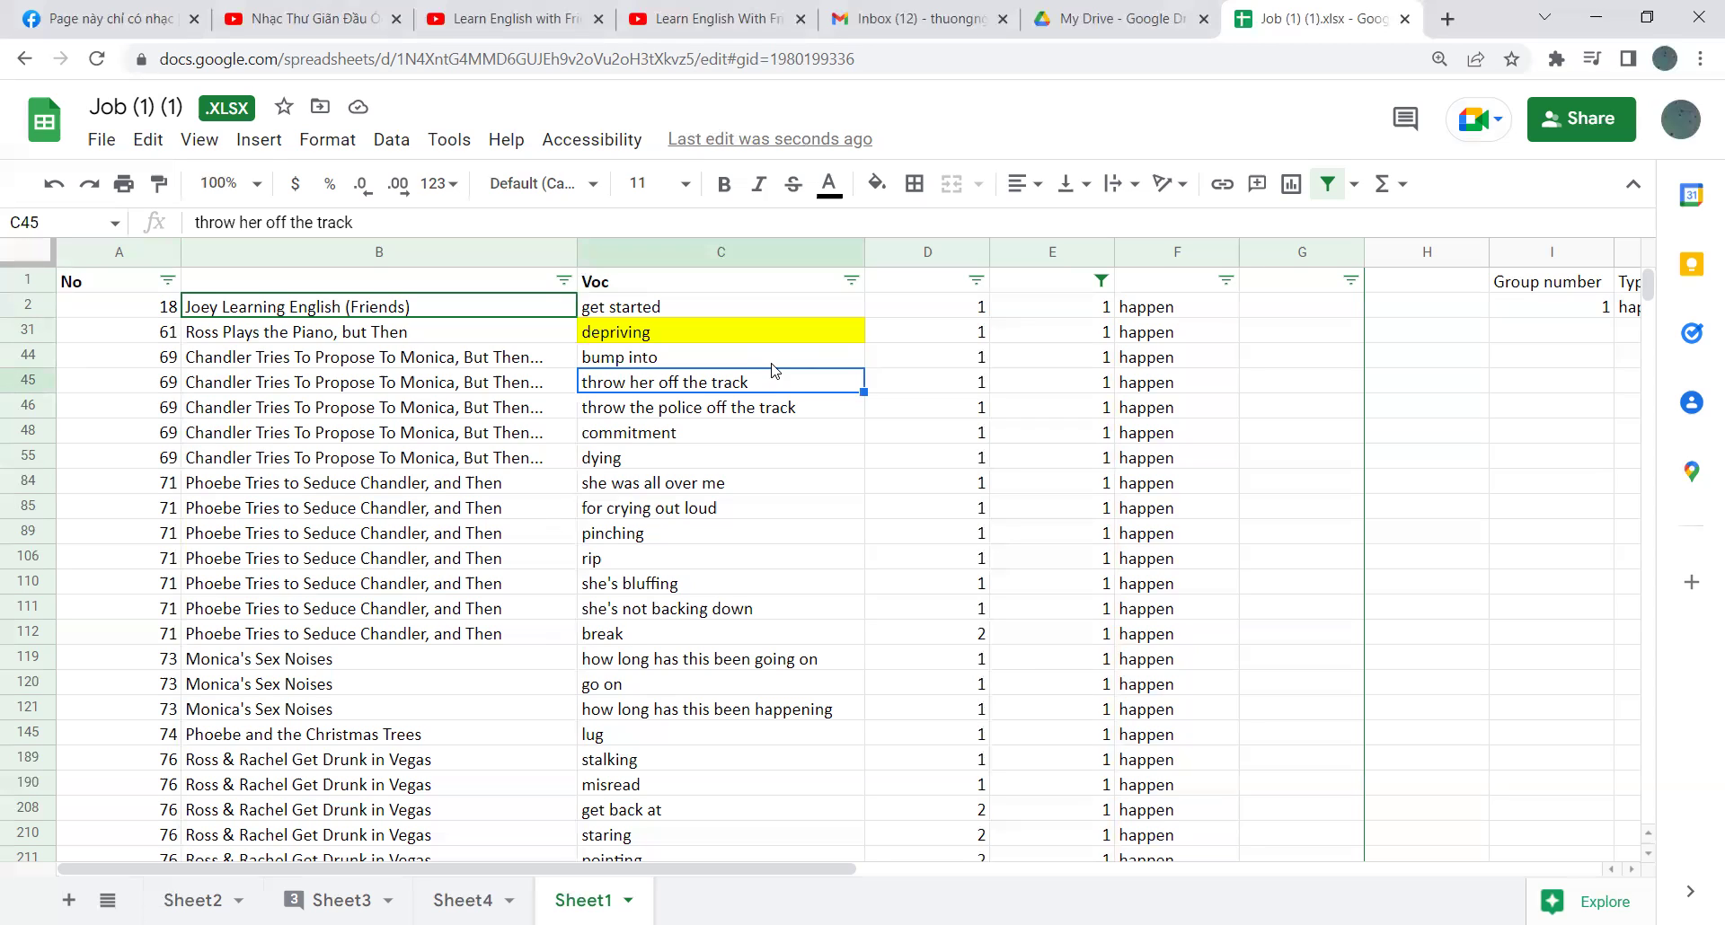
pyautogui.press('Down')
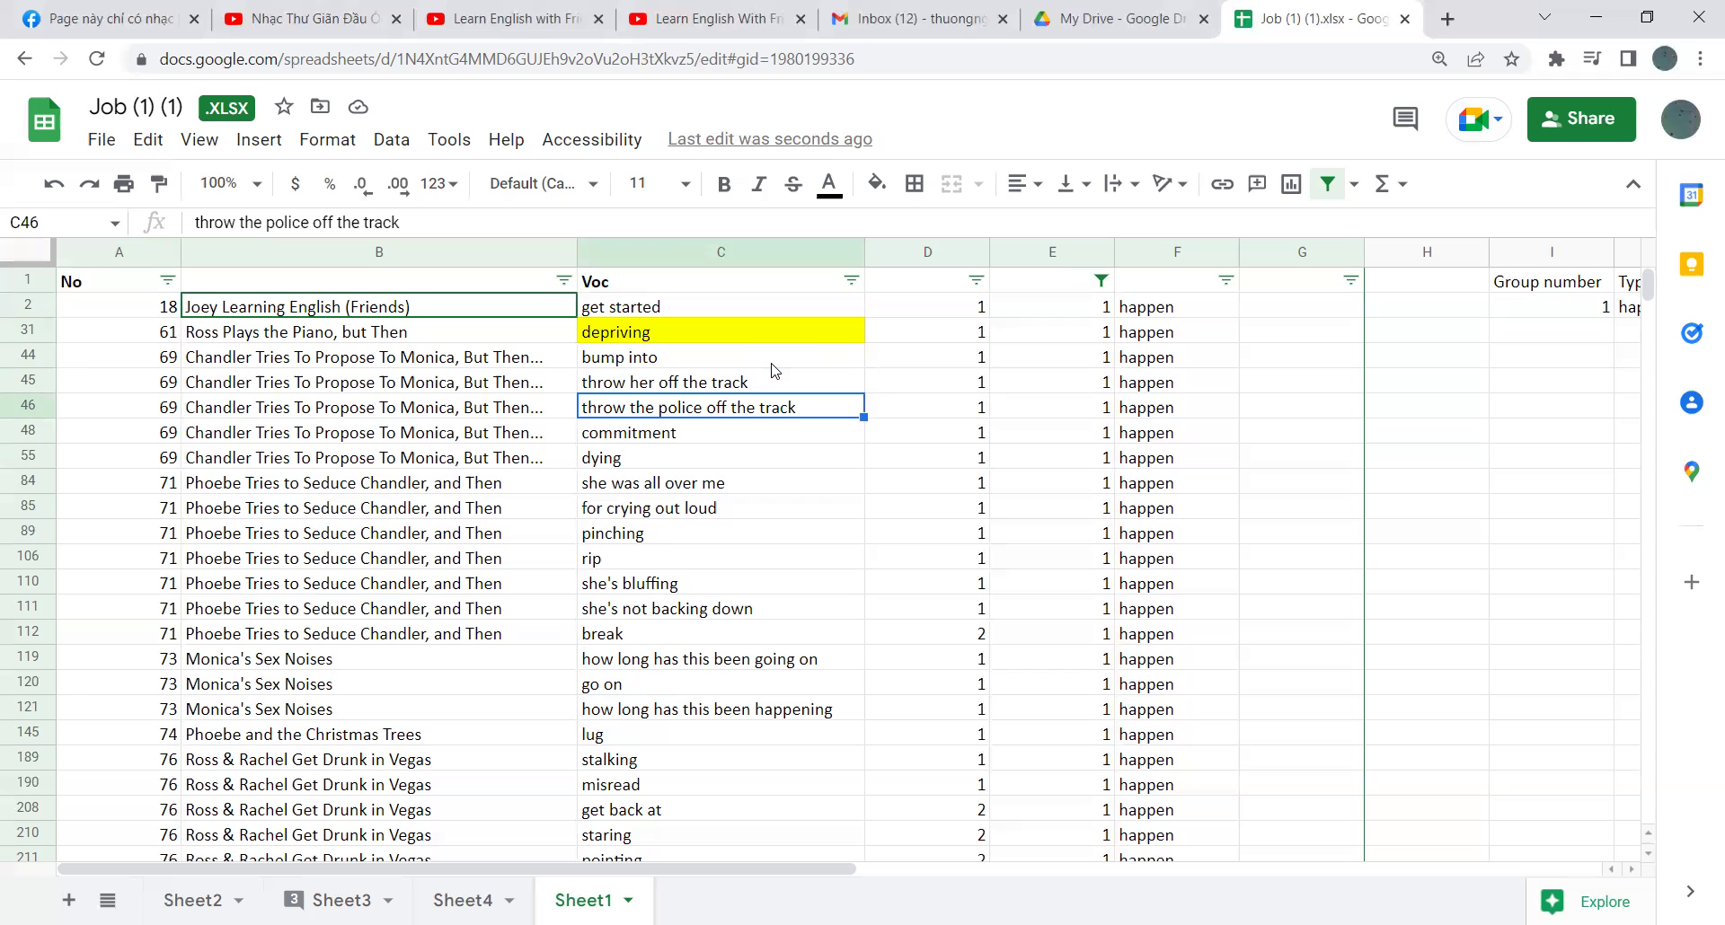
pyautogui.press('Down')
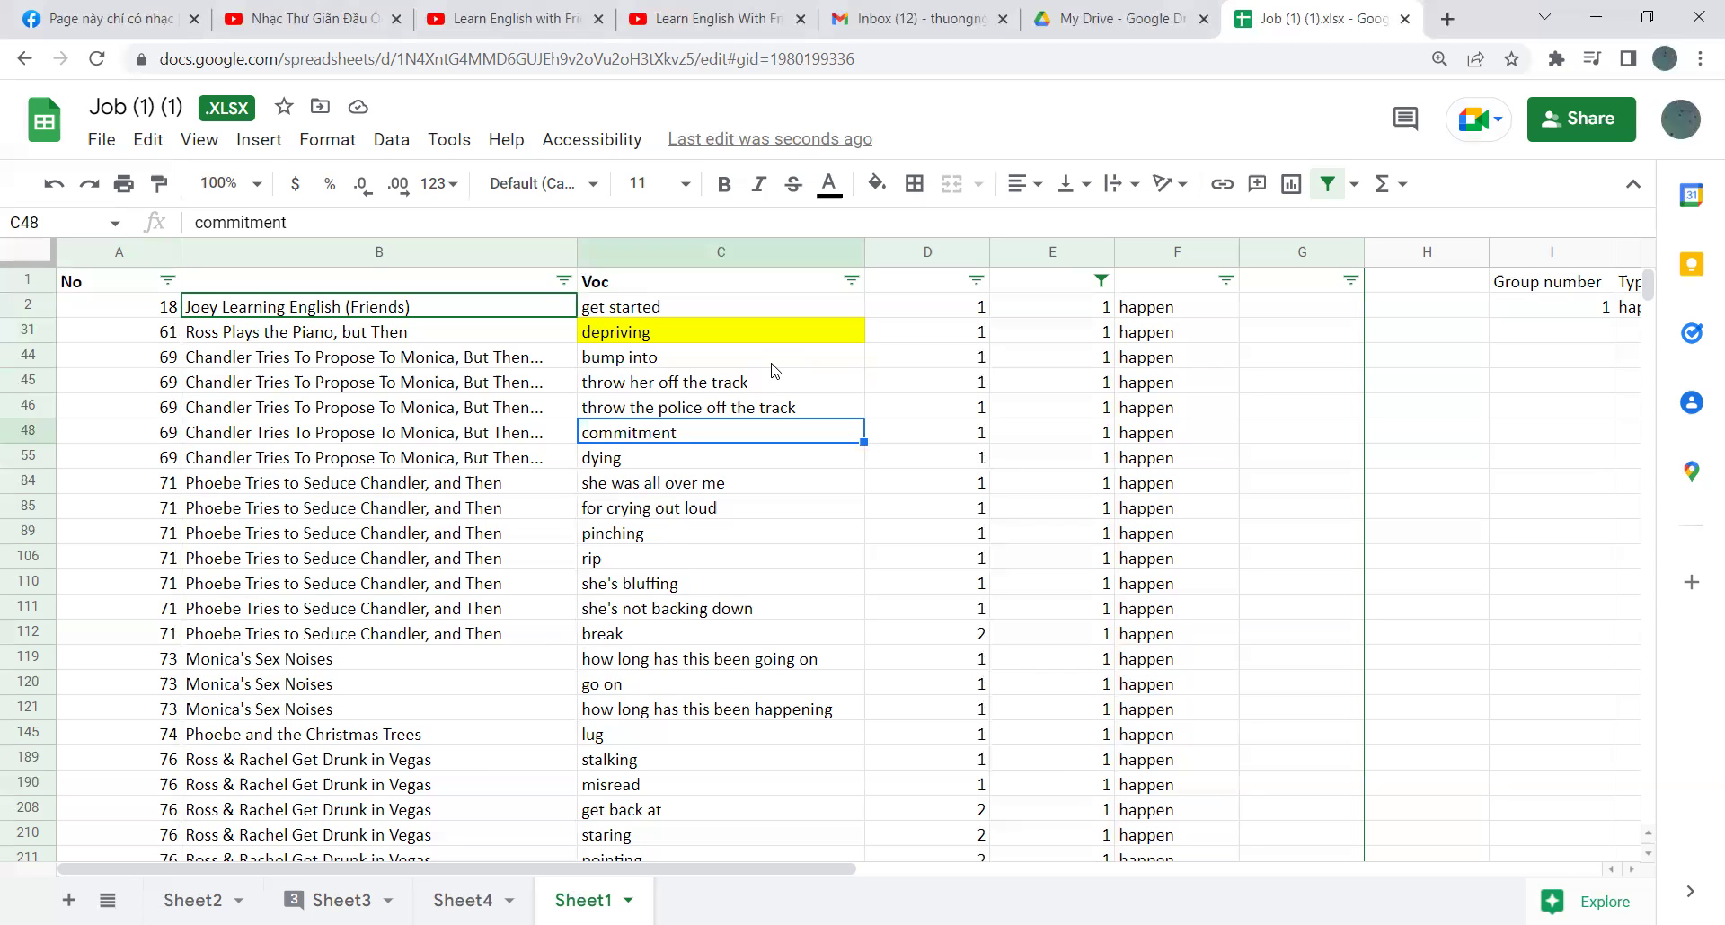
pyautogui.press('Down')
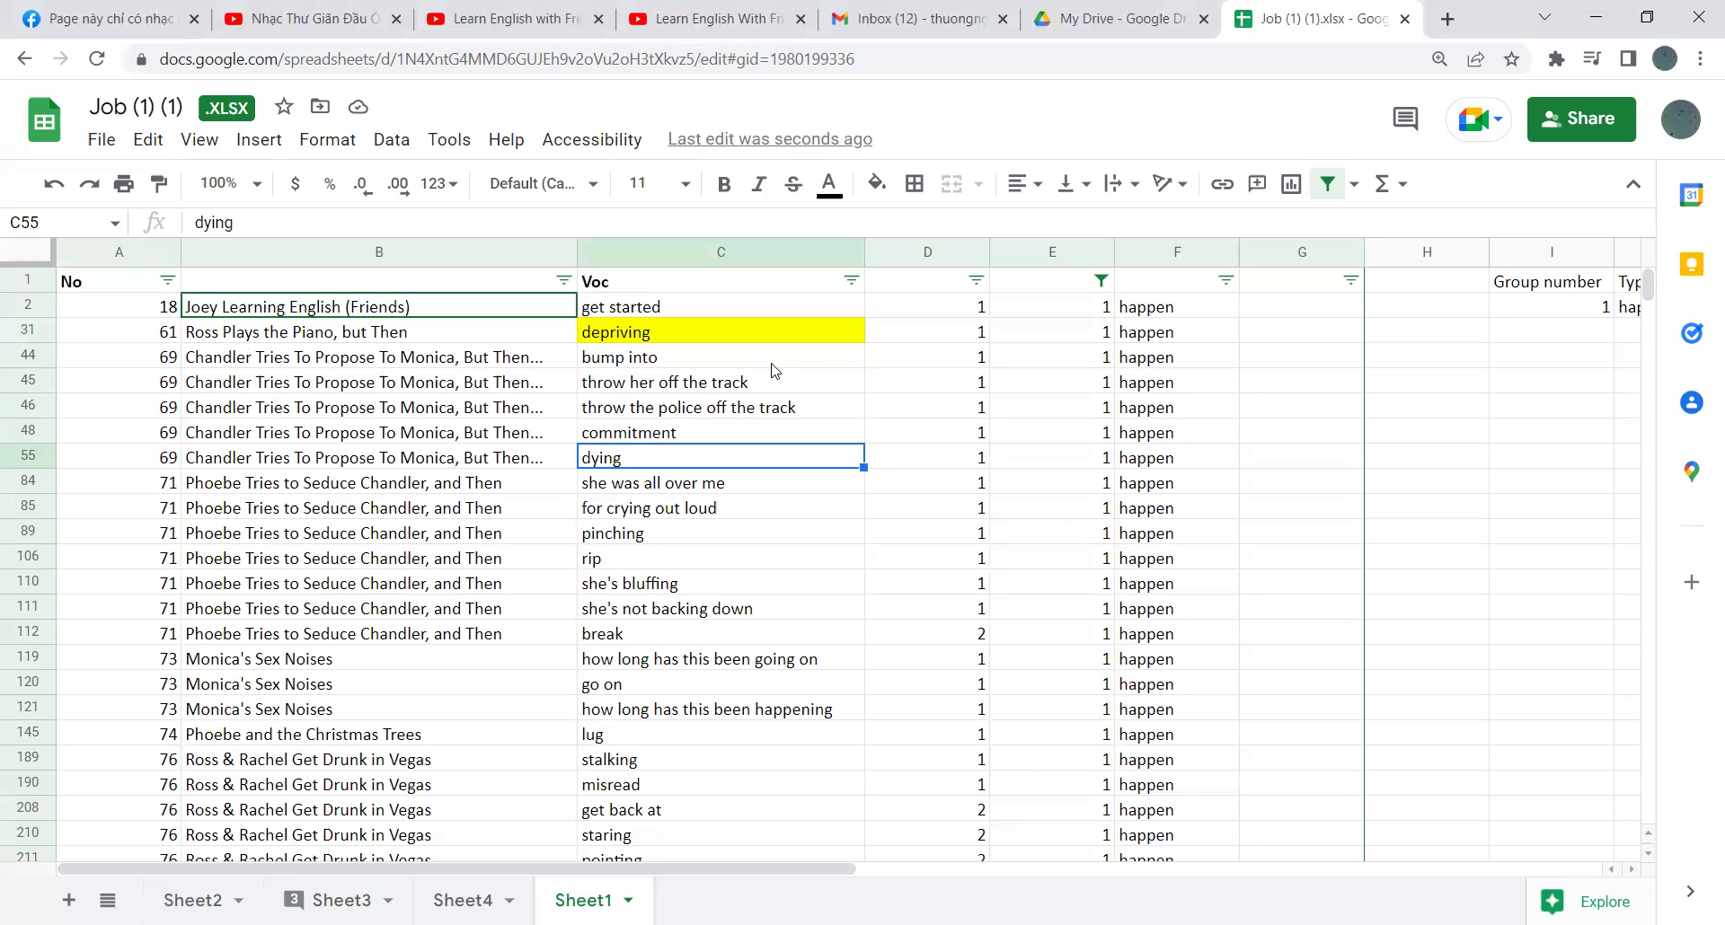
pyautogui.press('Down')
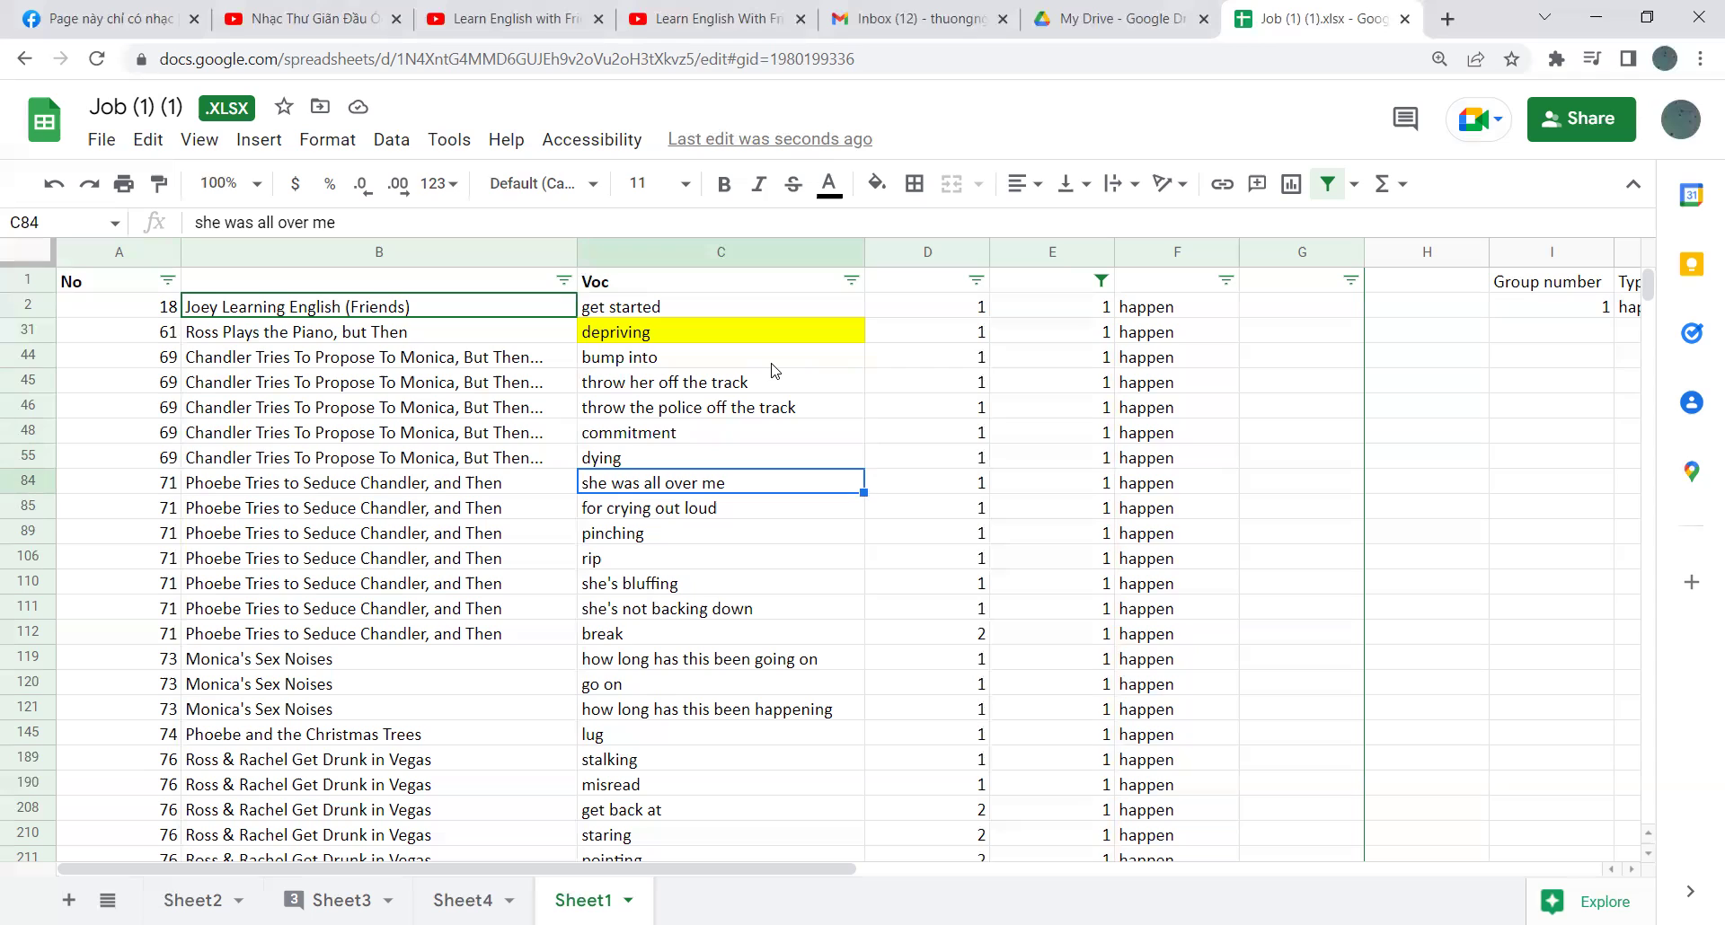
pyautogui.press('Down')
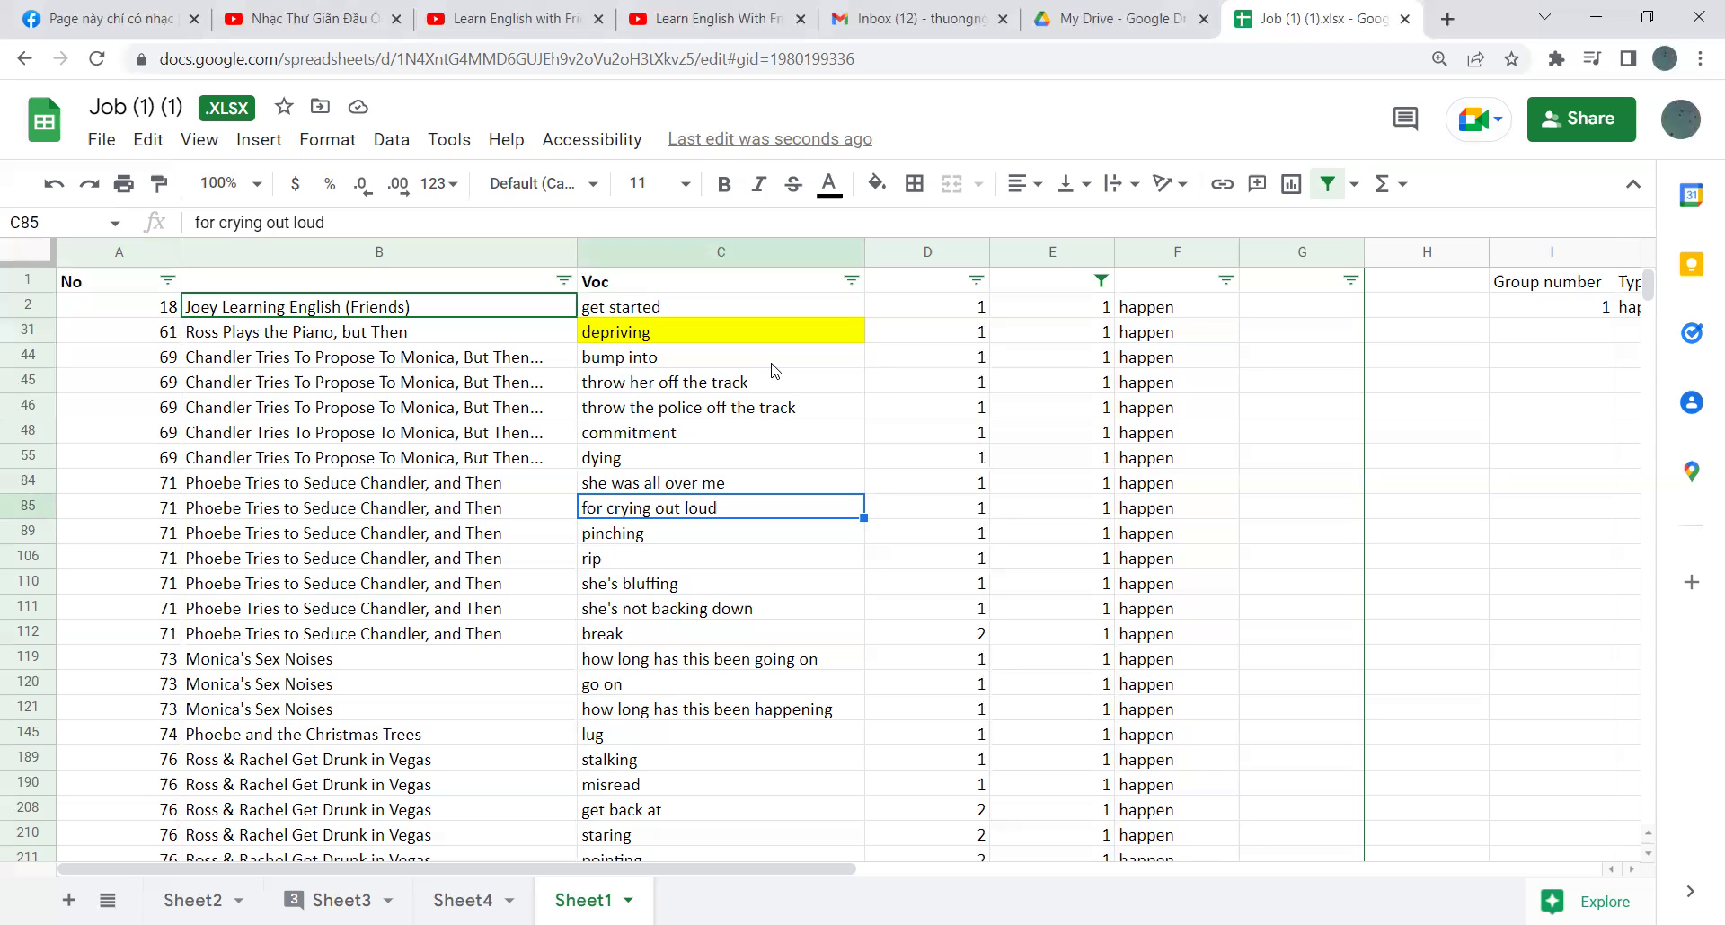
pyautogui.press('Down')
pyautogui.press('Down')
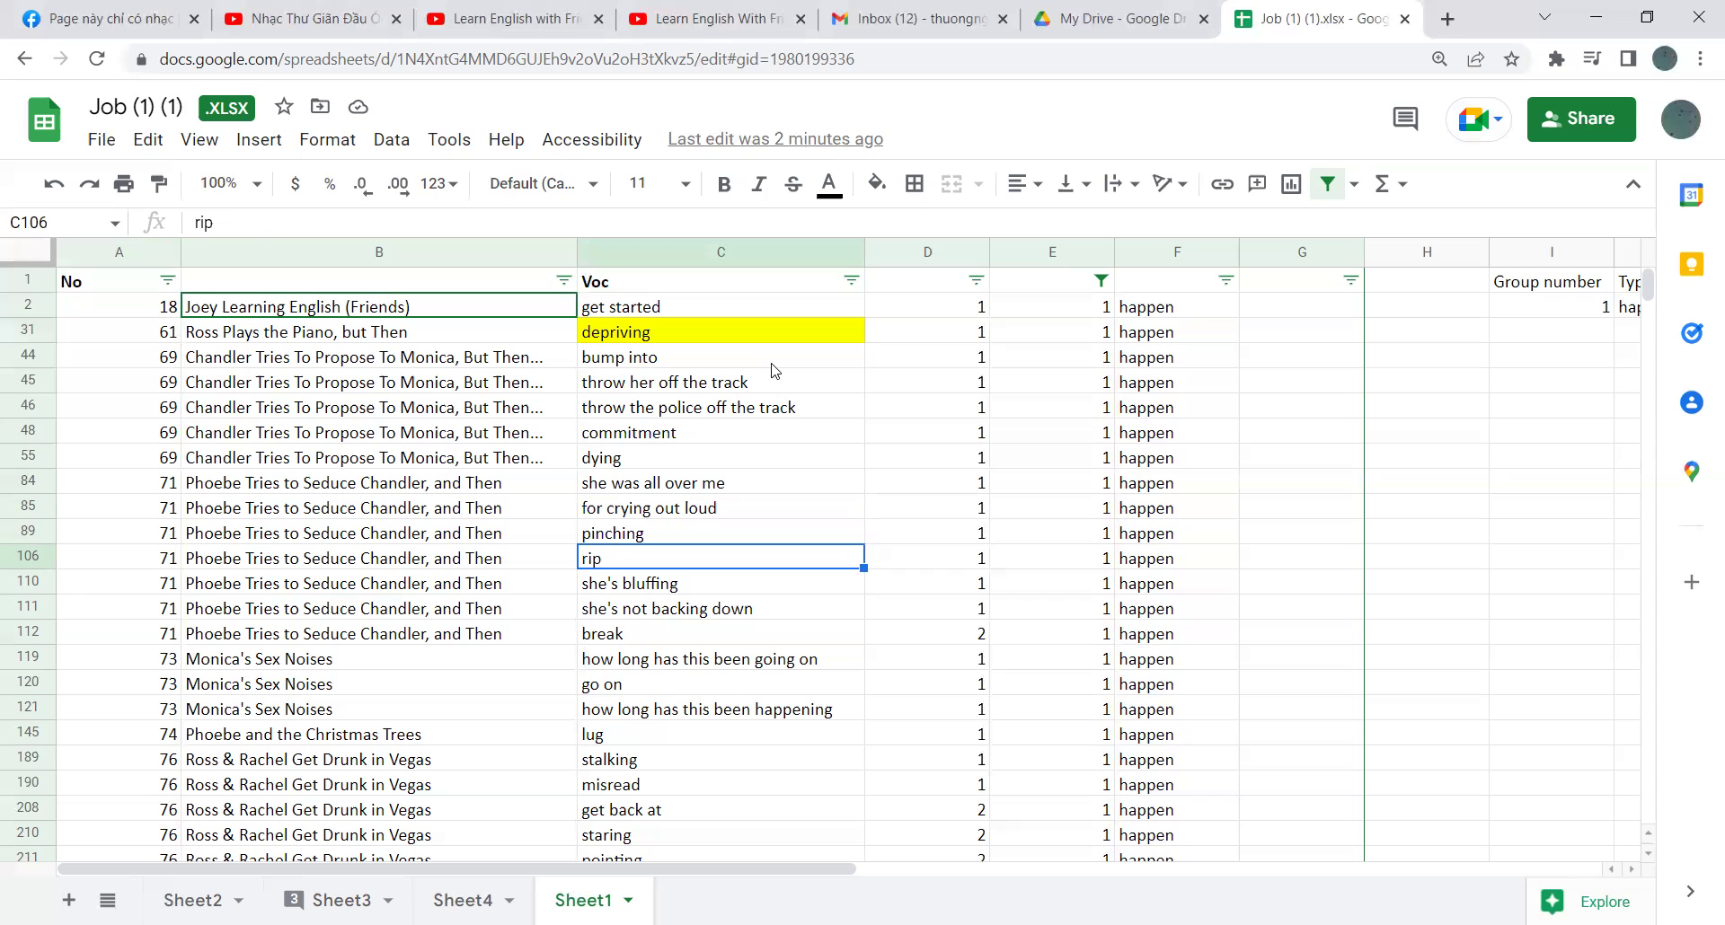
pyautogui.press('Down')
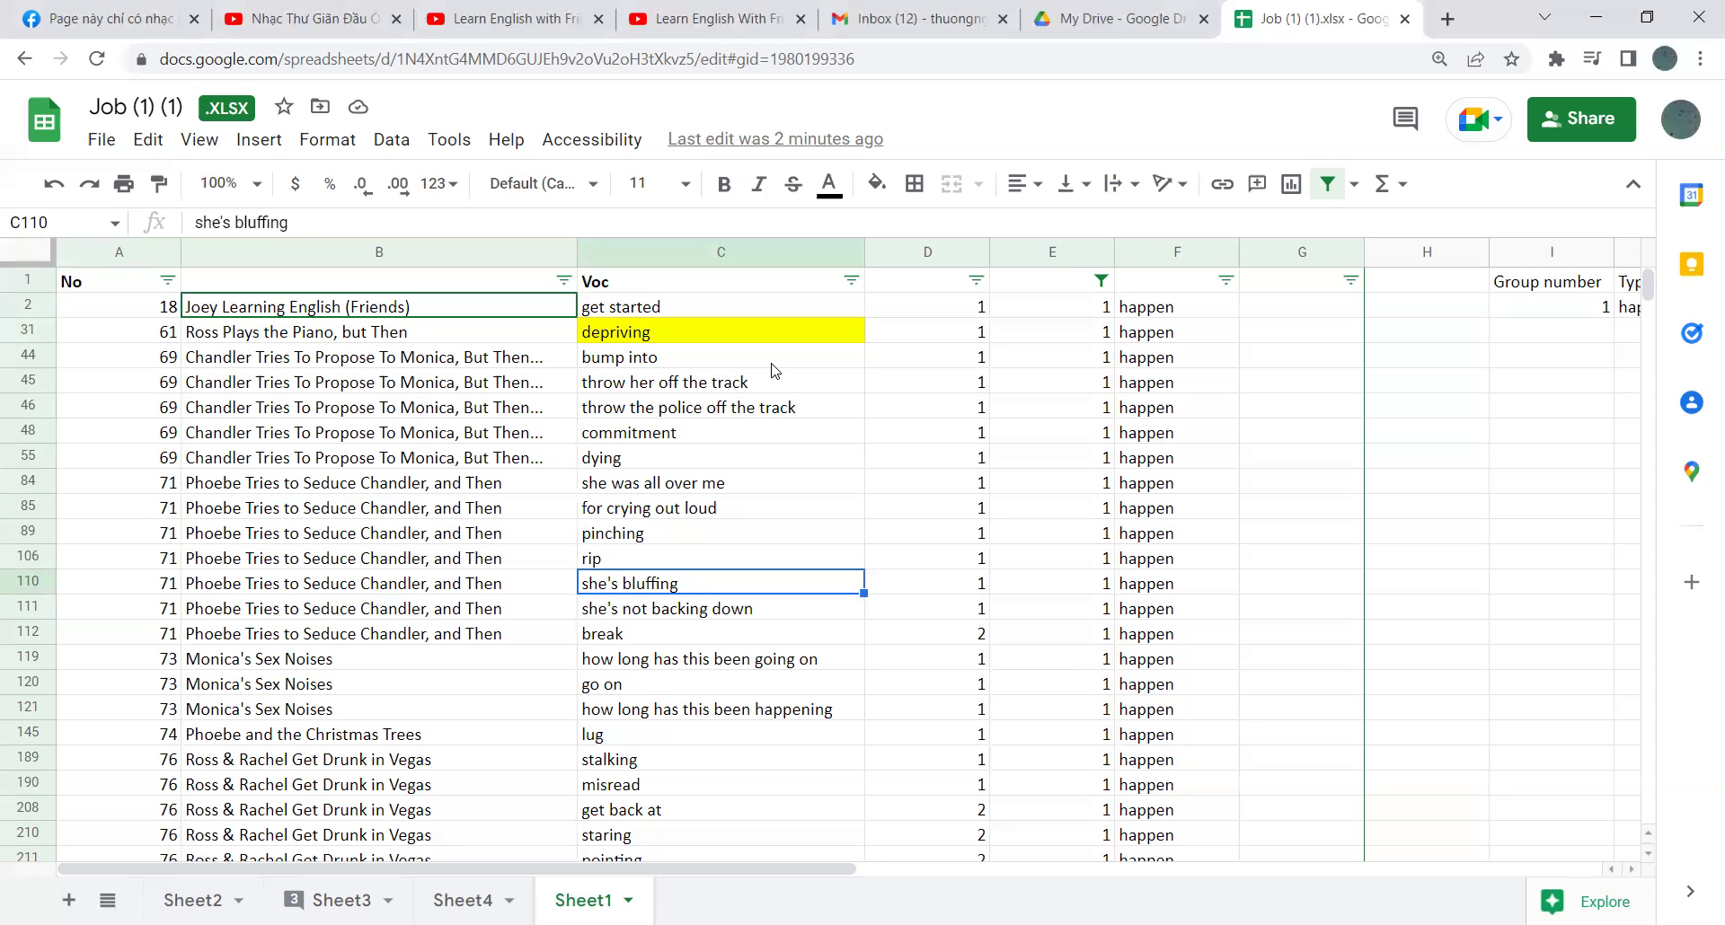
pyautogui.press('Down')
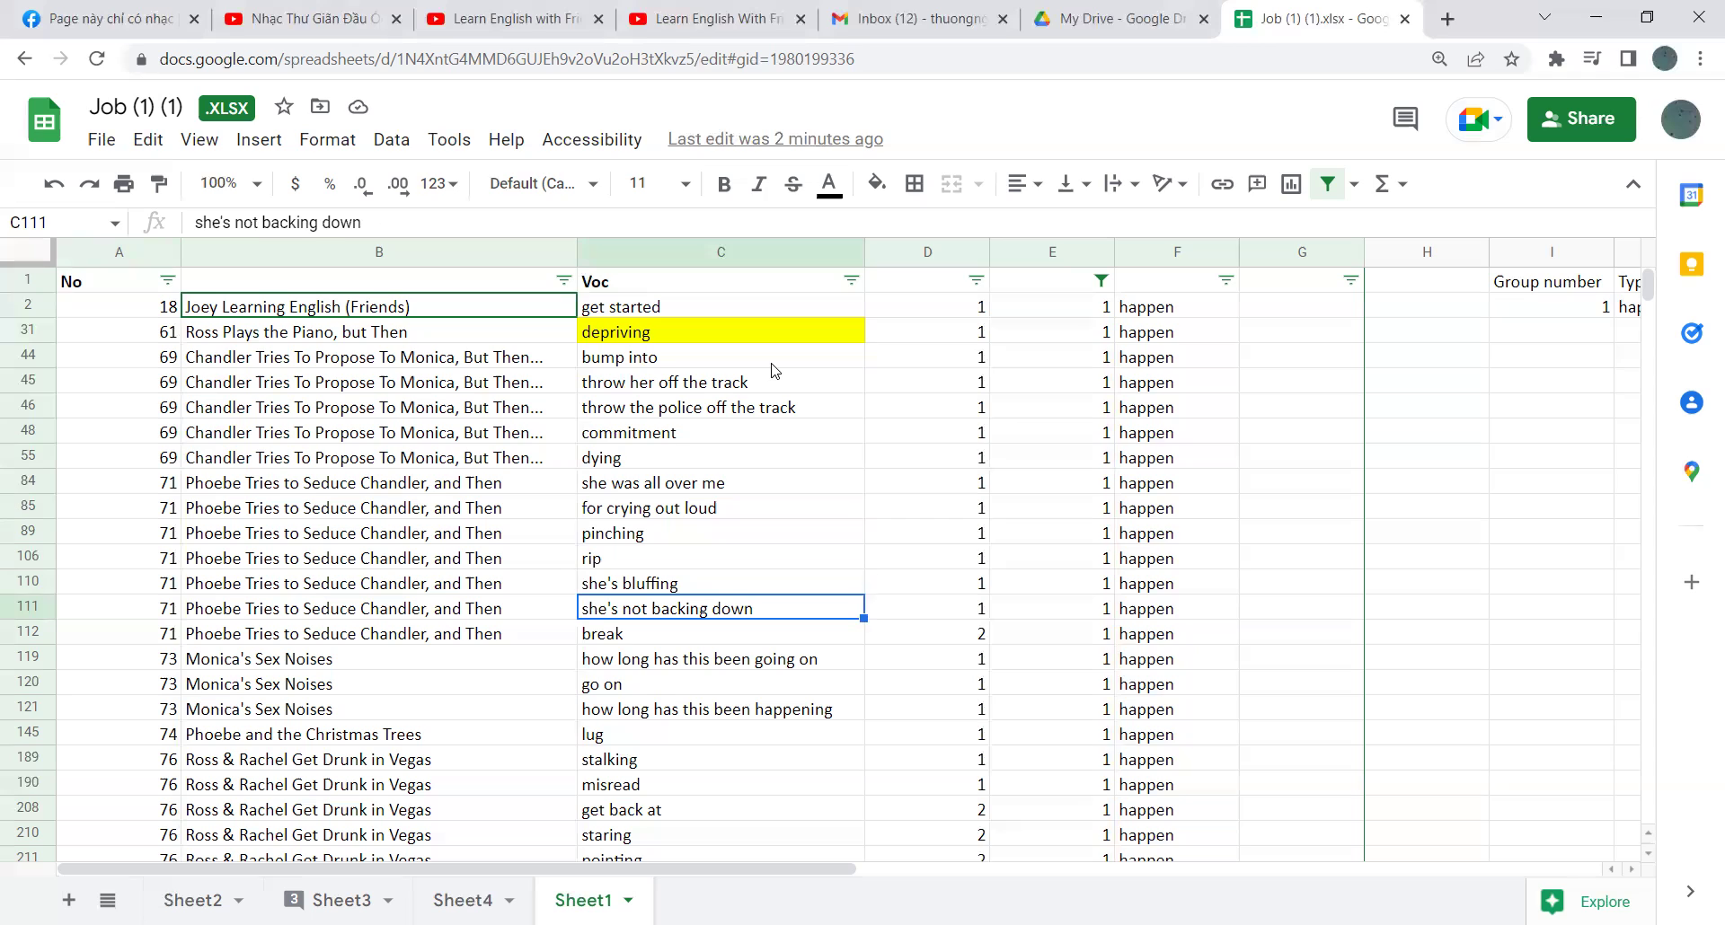
# Highlight the "break" cell (C112) in the Voc column with a yellow fill
pyautogui.press('Down')
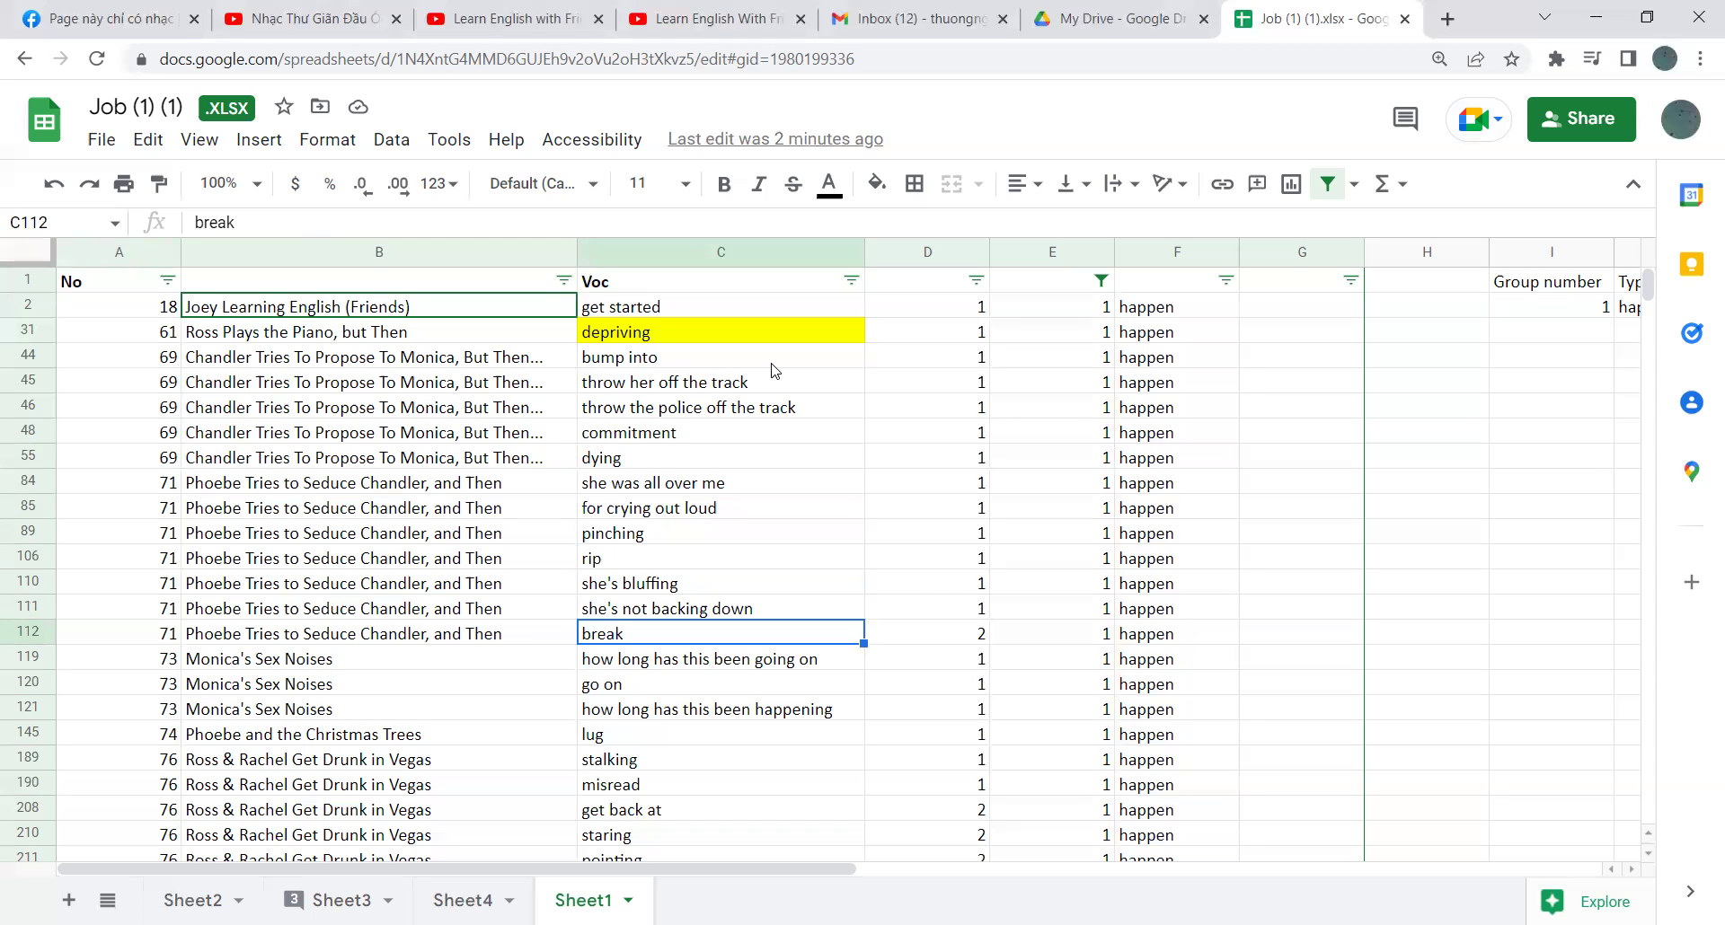
pyautogui.click(875, 183)
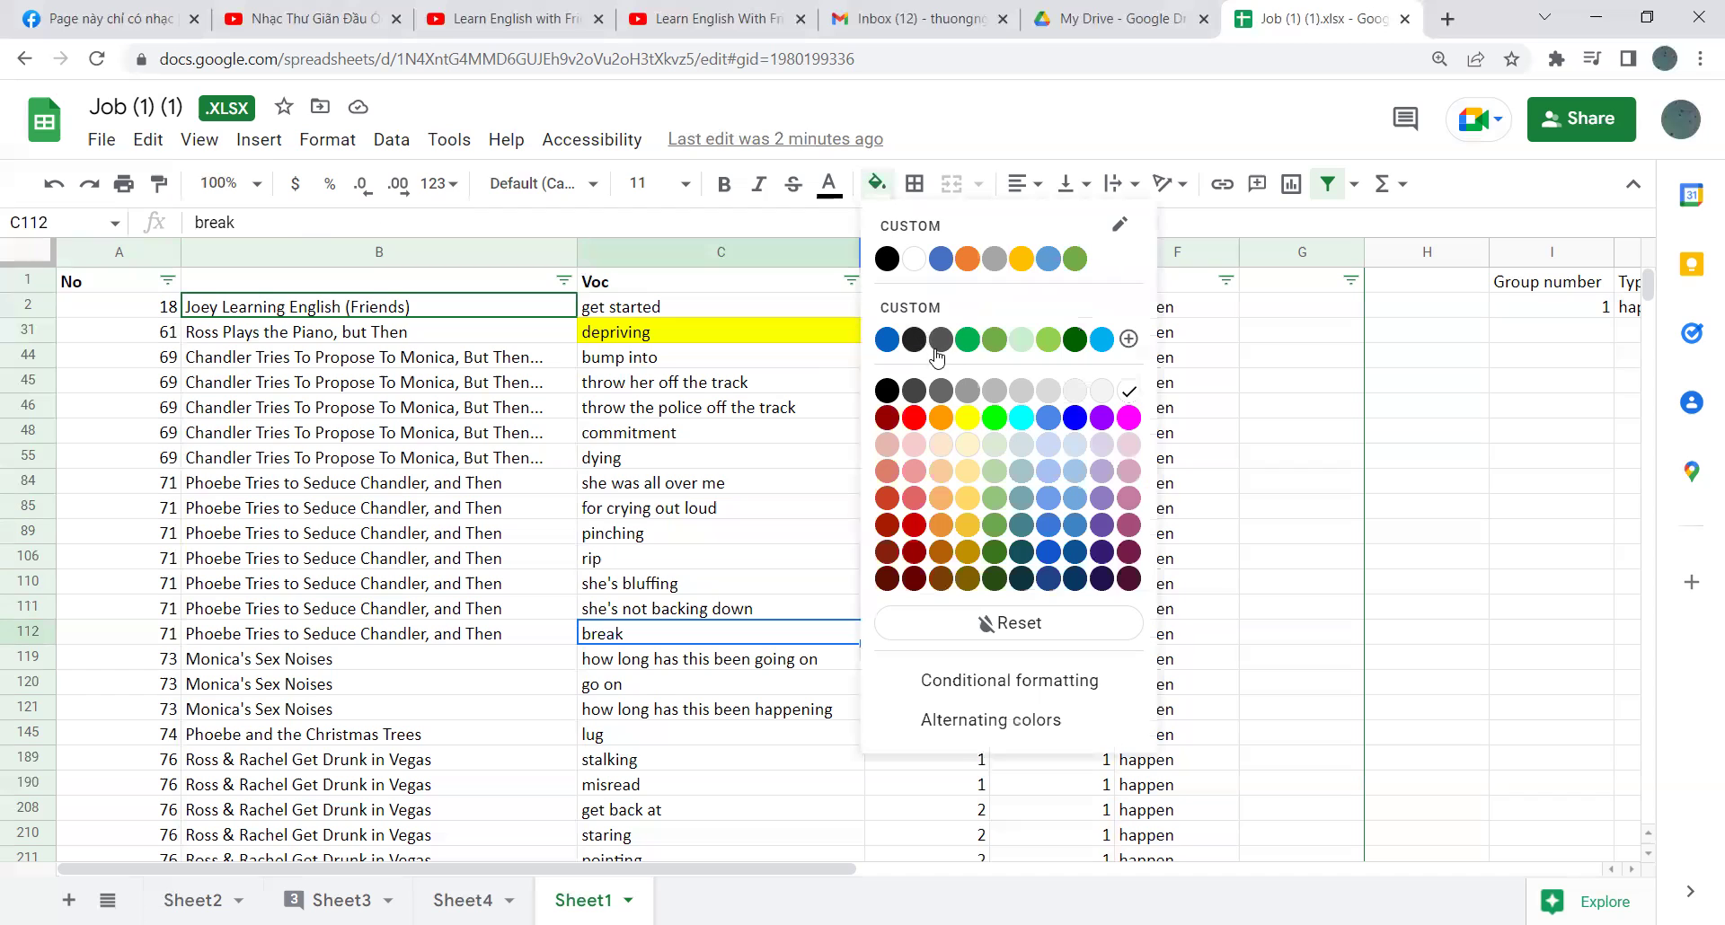
pyautogui.click(967, 418)
# Review the remaining Voc entries one by one from "how long has this been going on" in row 119 through "pour" in row 340
pyautogui.click(759, 660)
pyautogui.scroll(-4, 746, 642)
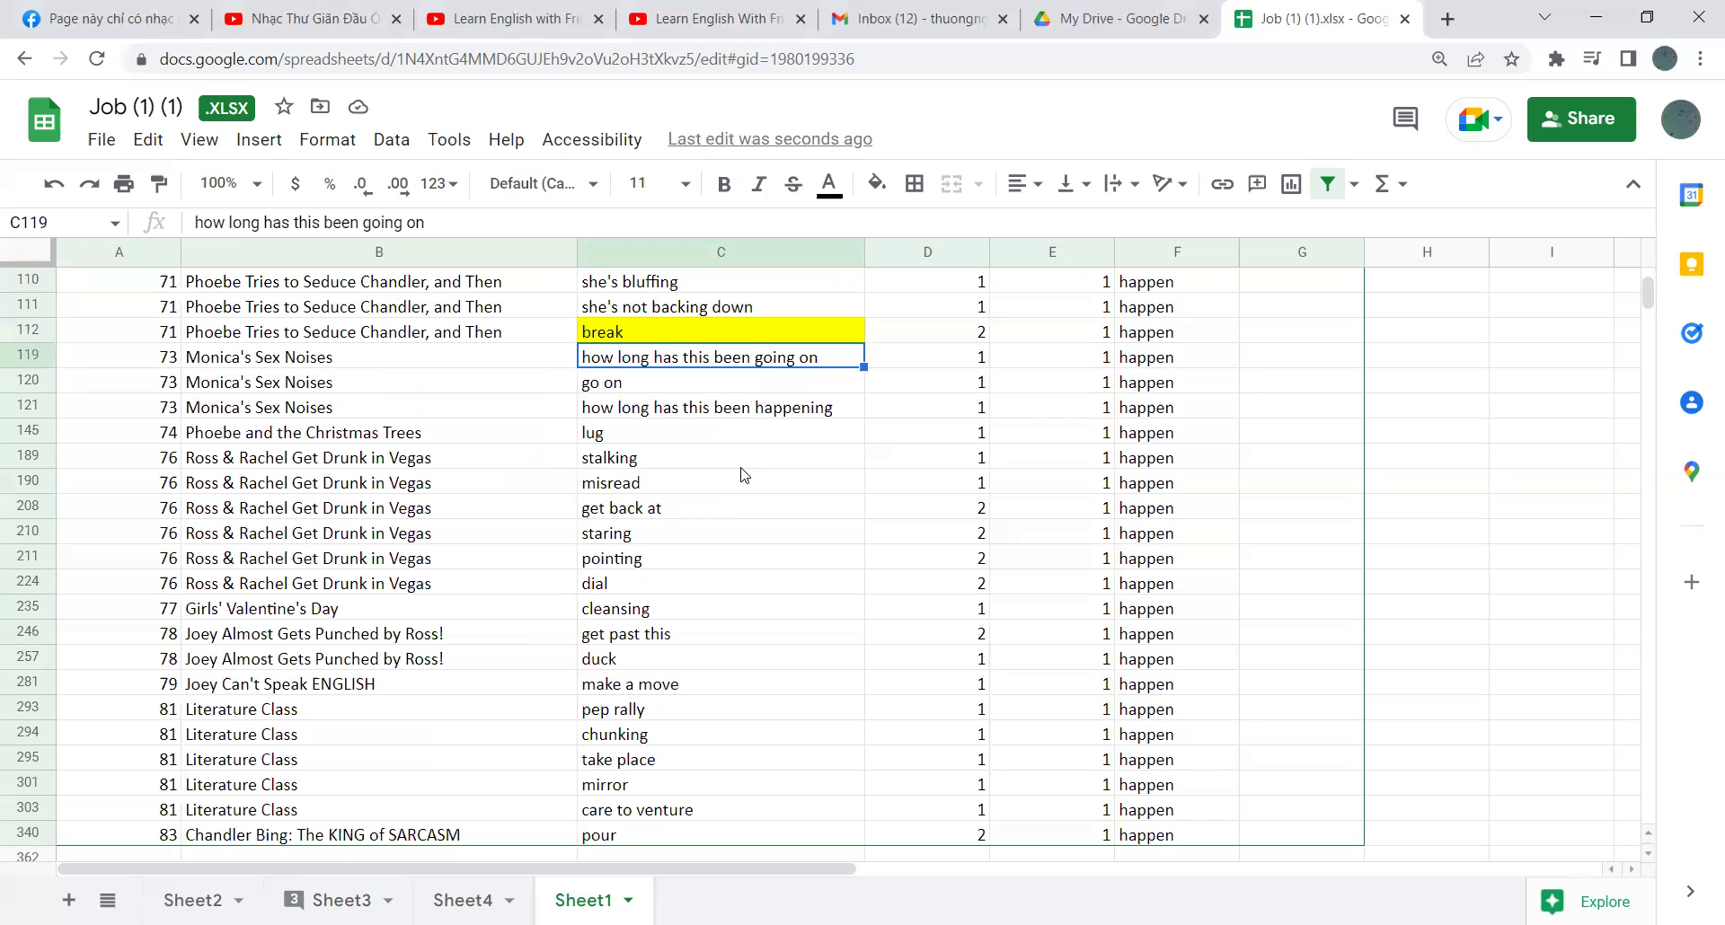
pyautogui.press('Down')
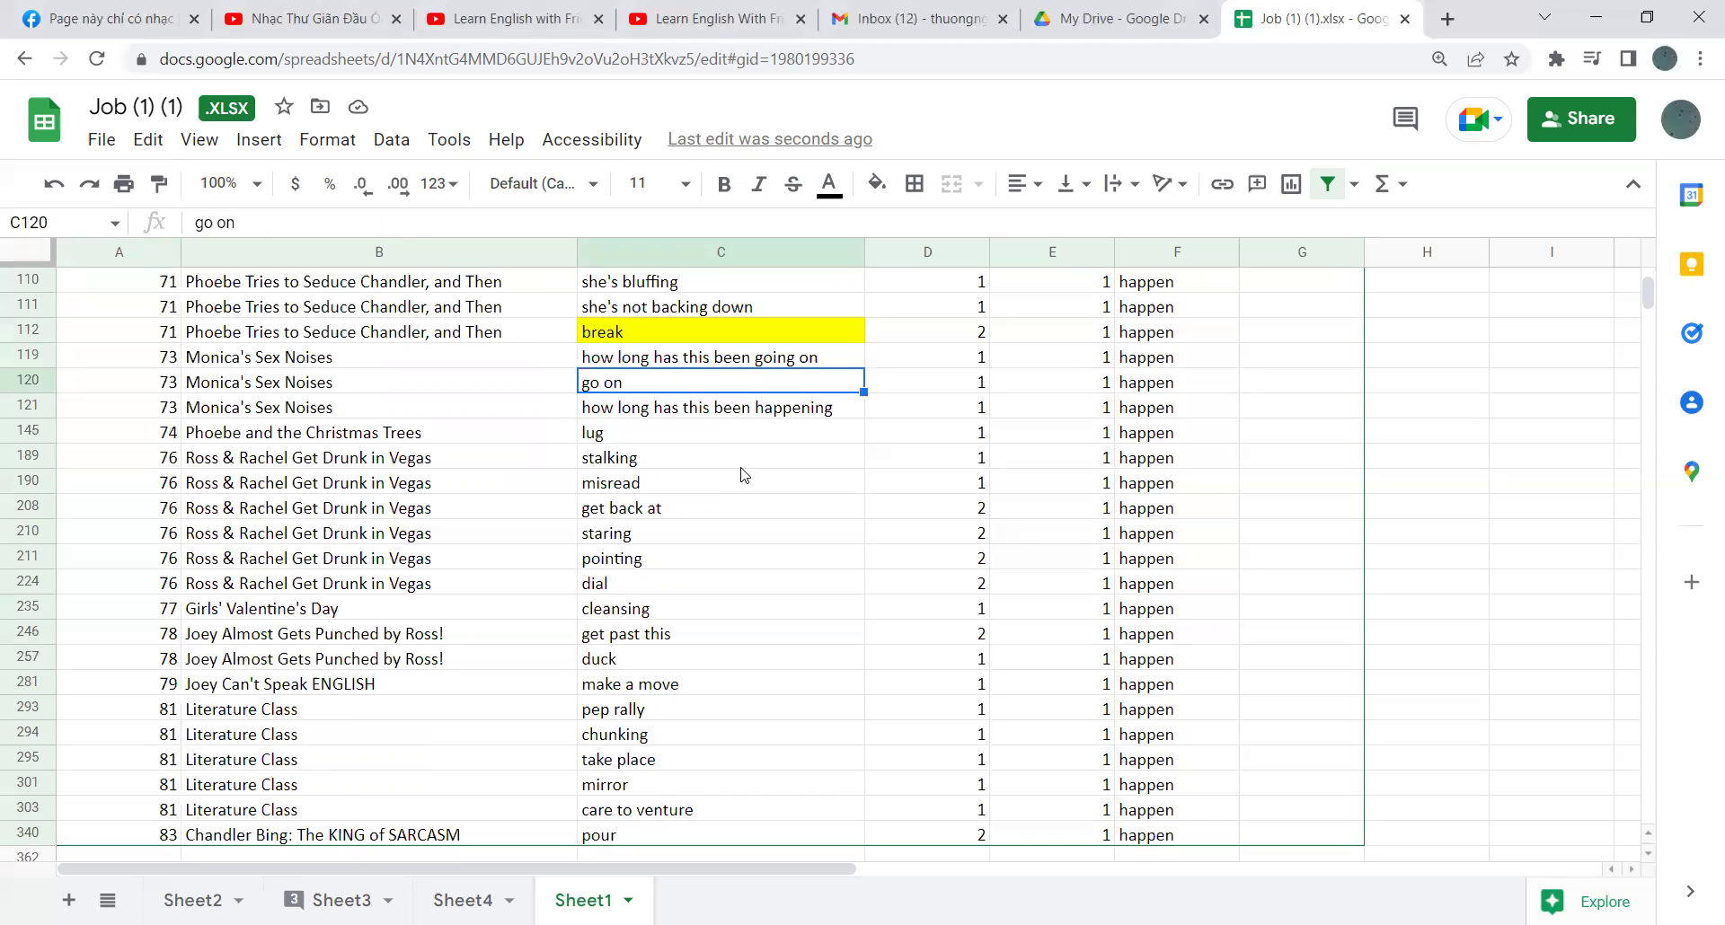
pyautogui.press('Down')
pyautogui.press('Down')
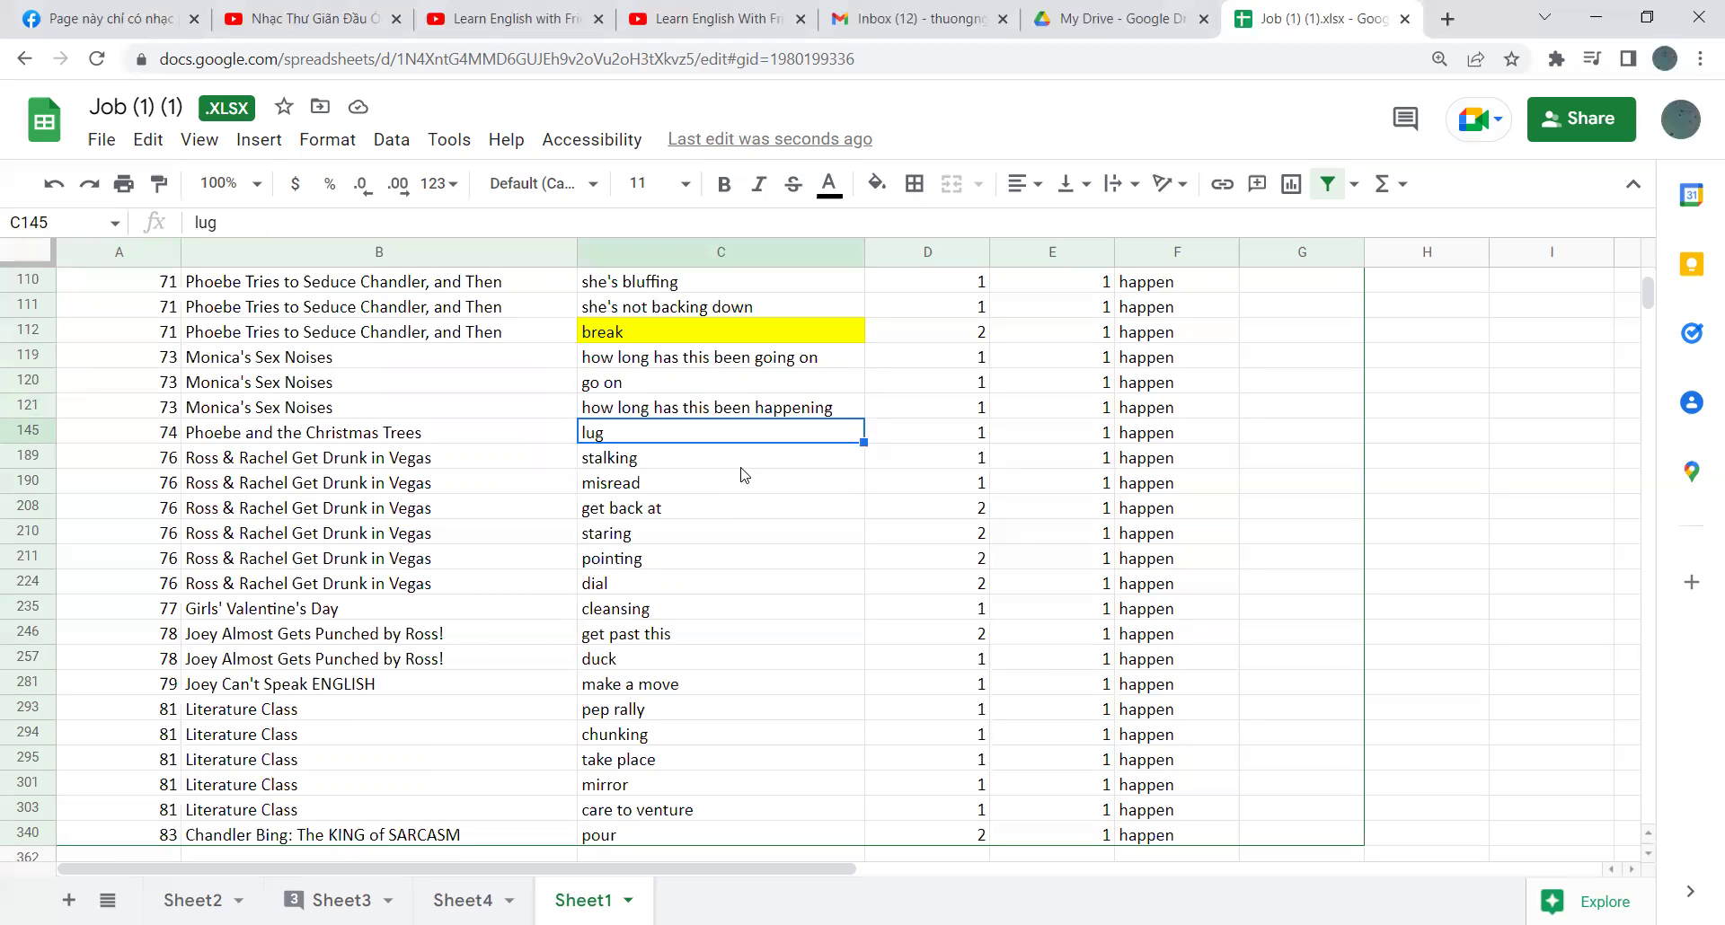
pyautogui.press('Down')
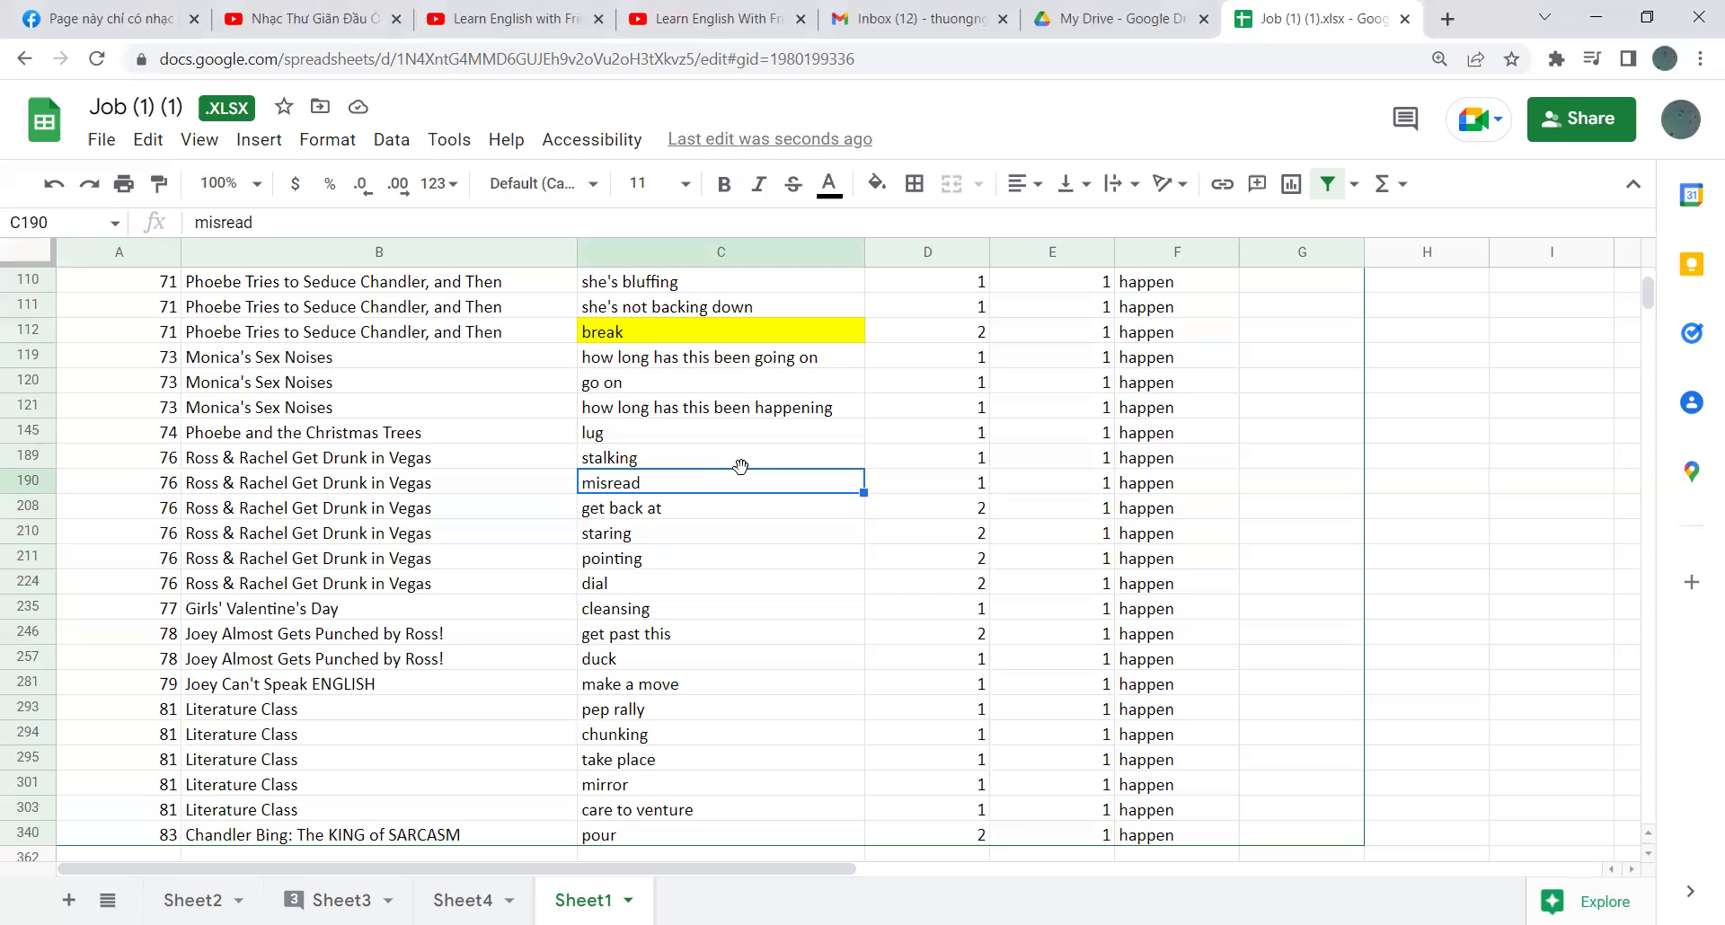
pyautogui.press('Down')
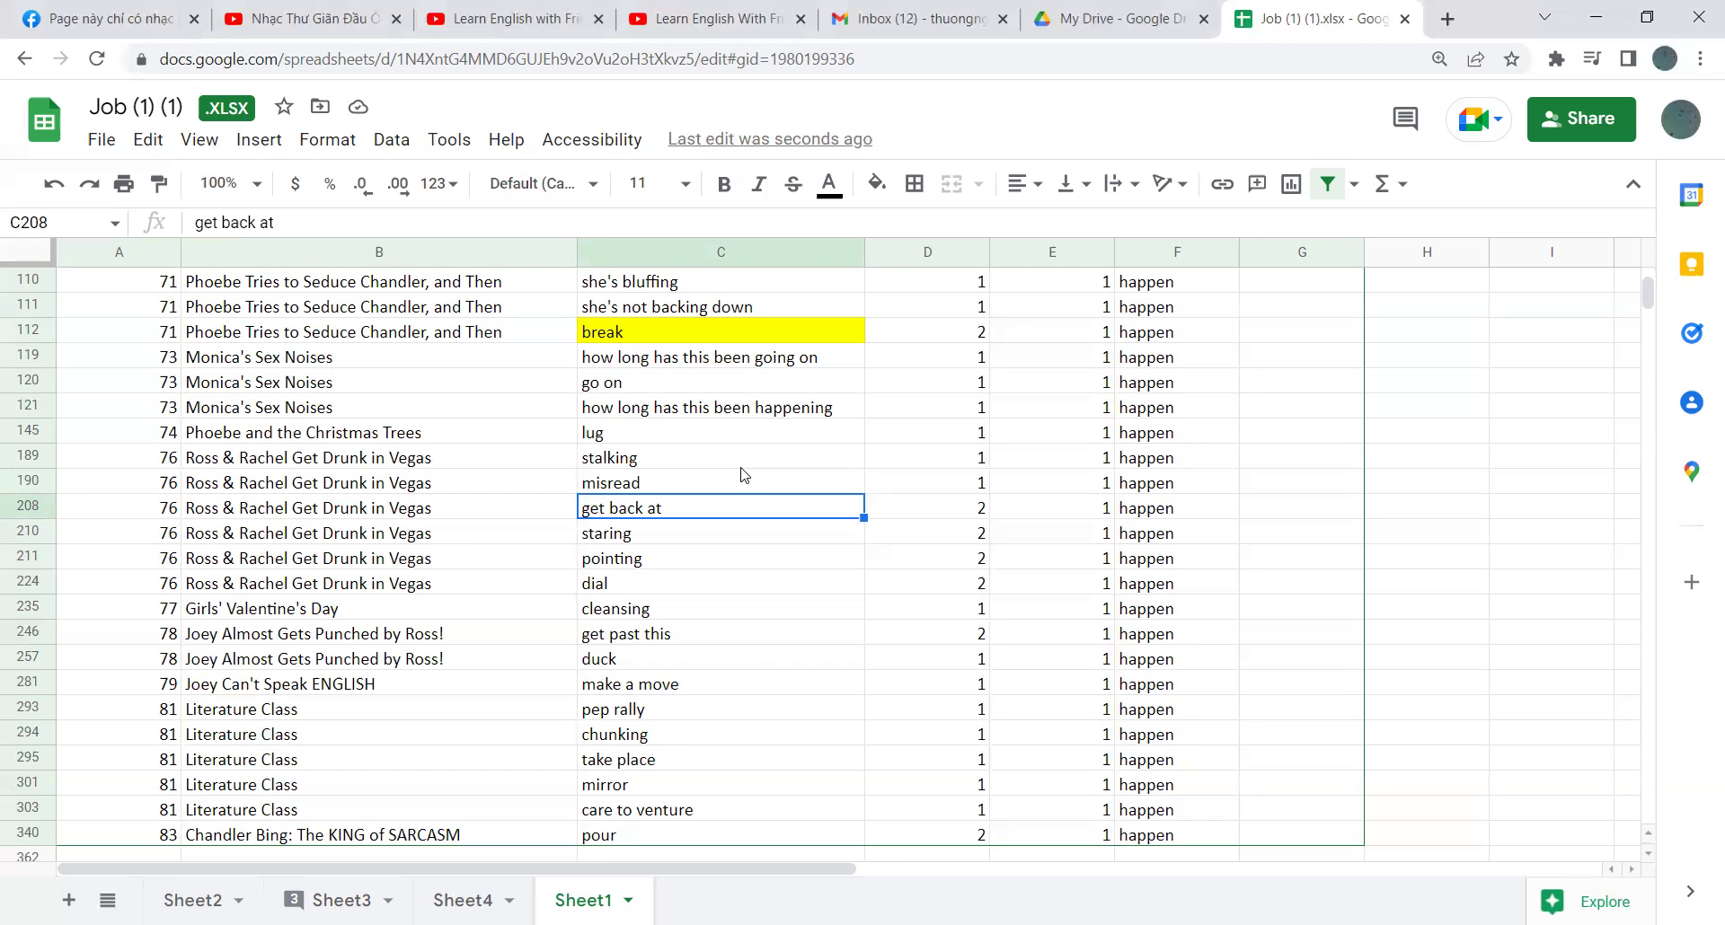
pyautogui.press('Down')
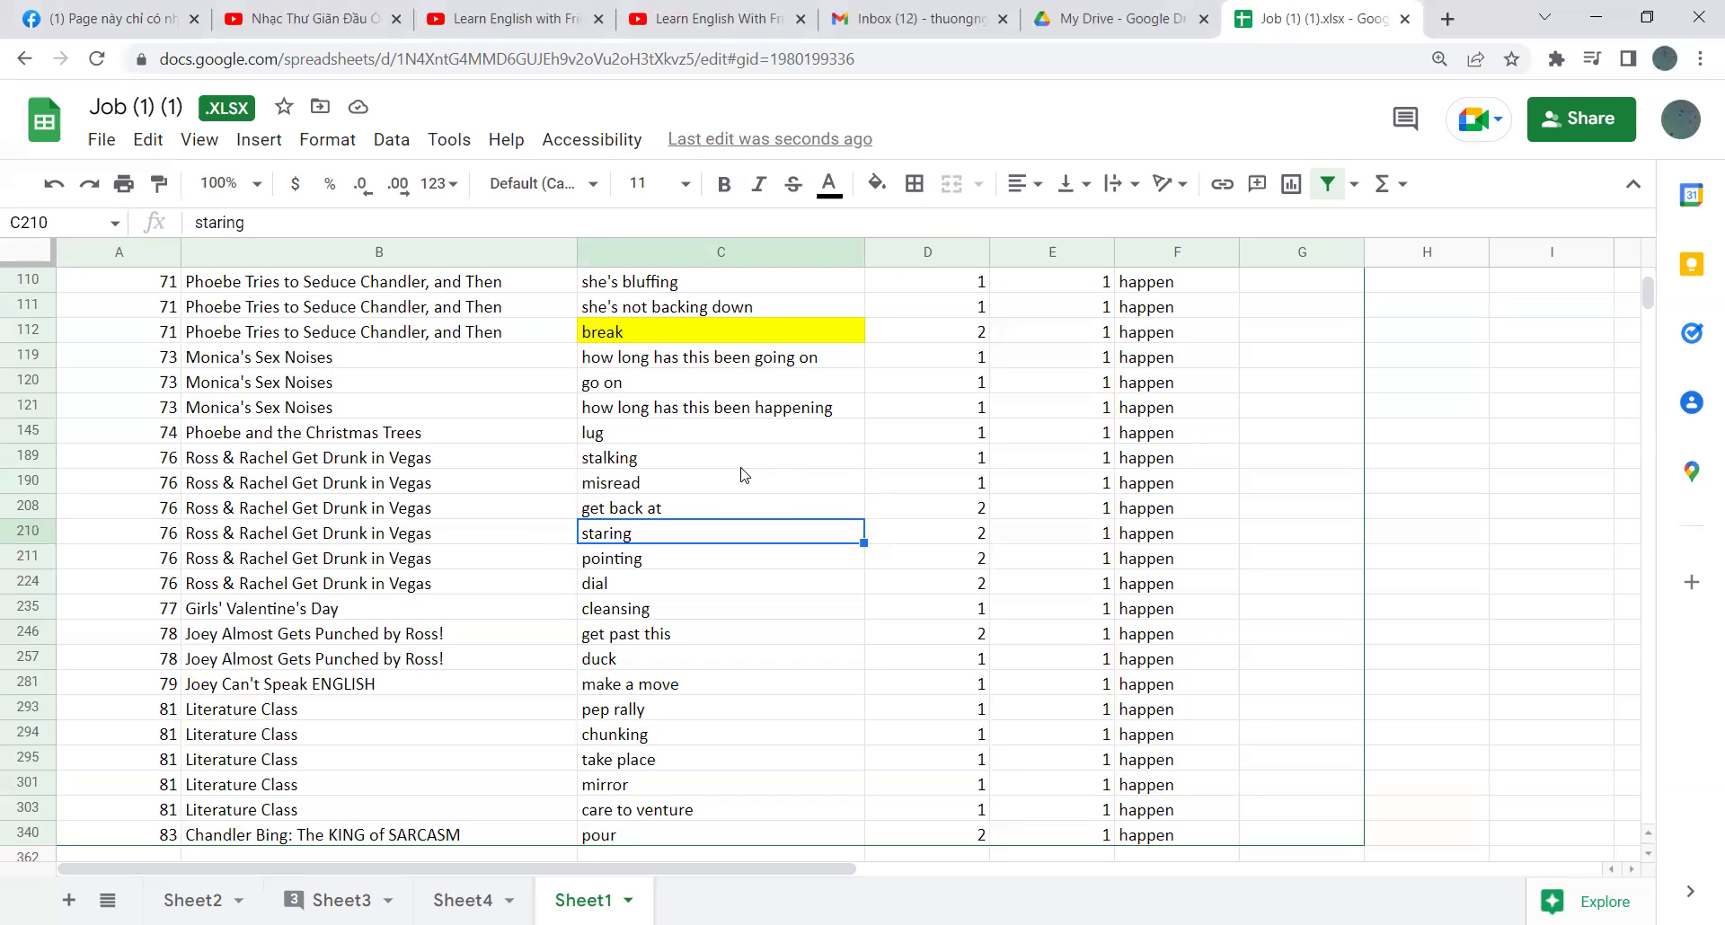
pyautogui.press('Down')
pyautogui.press('Down')
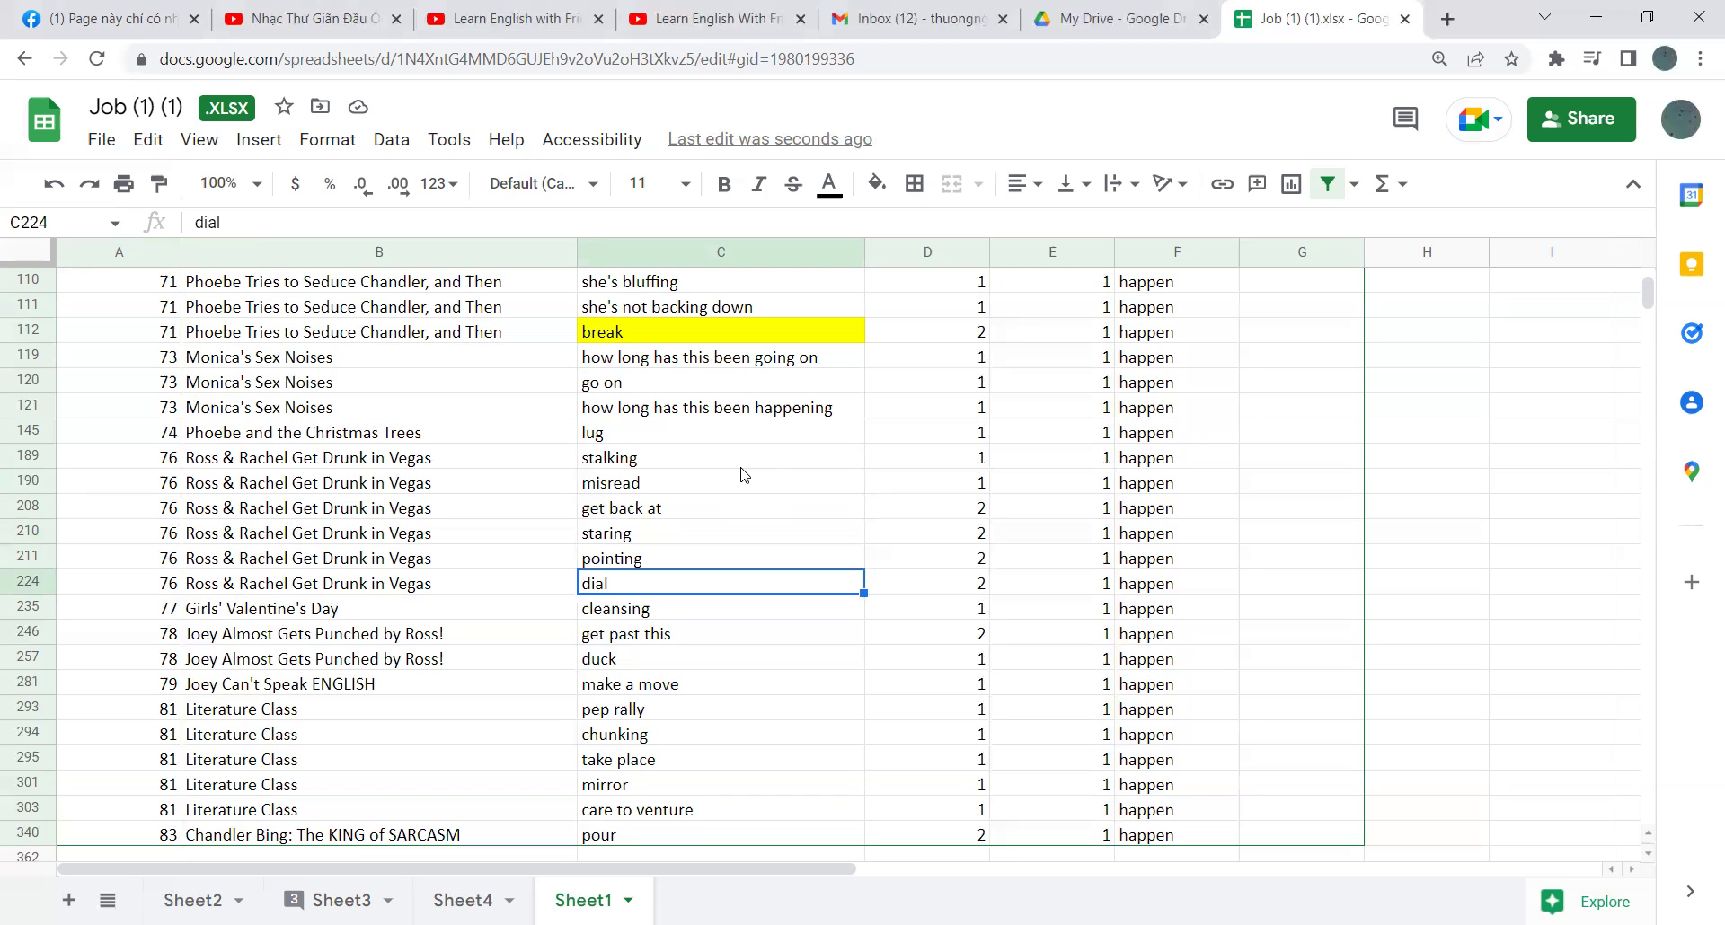
pyautogui.press('Down')
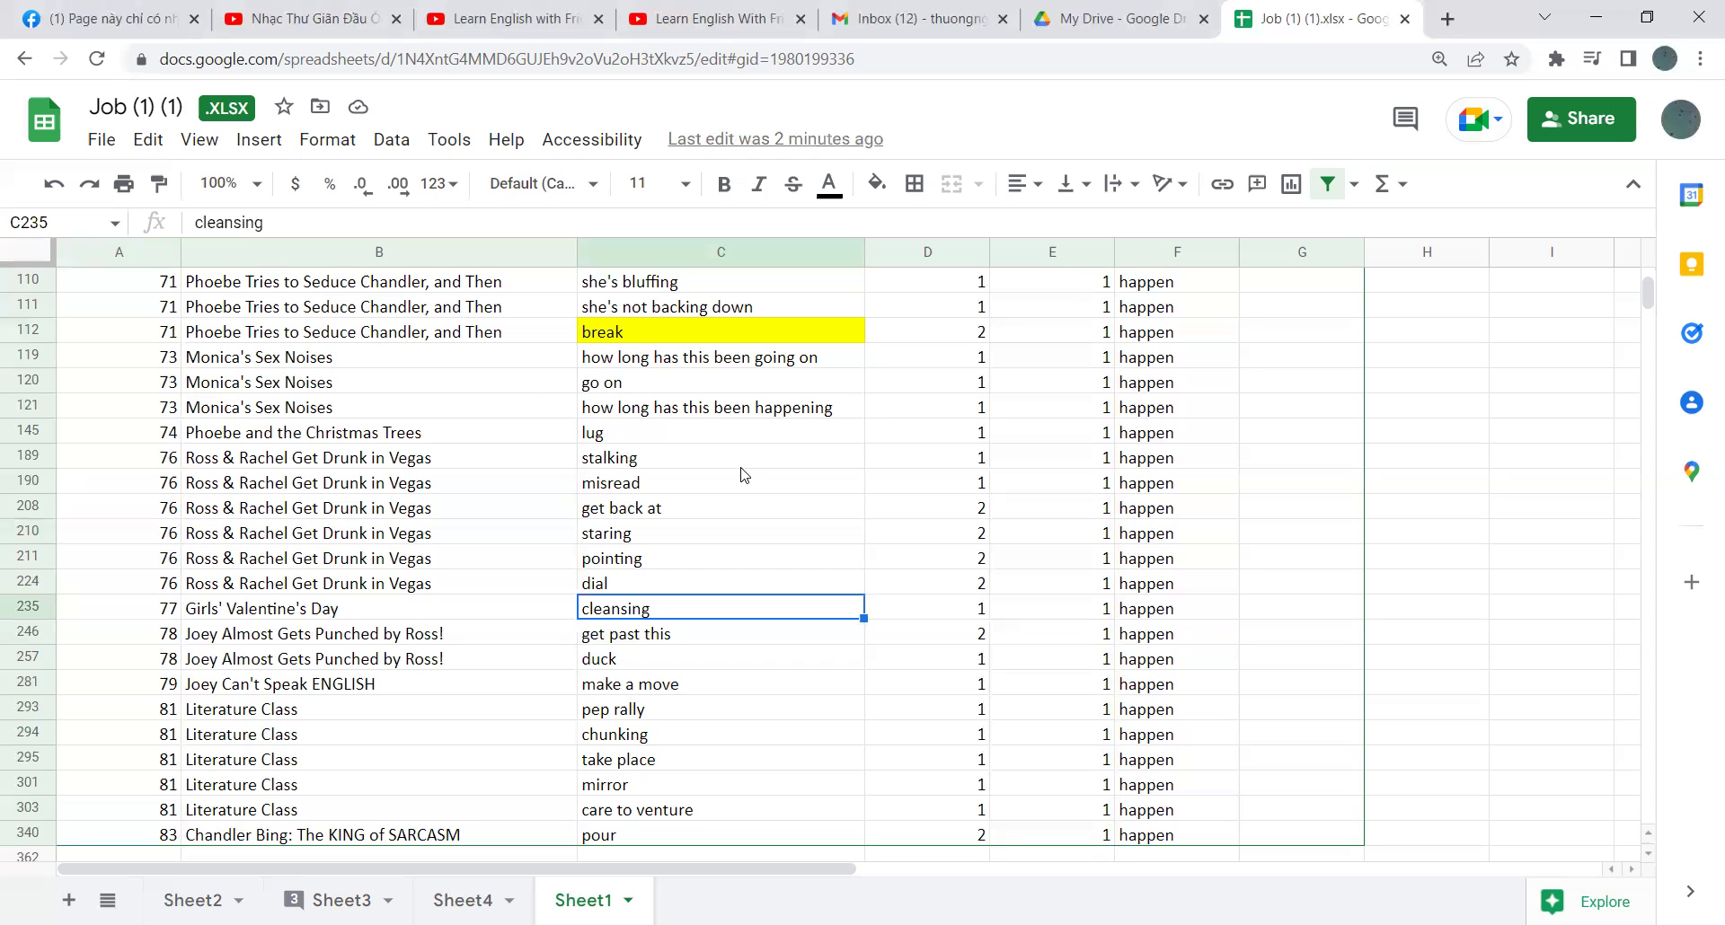
pyautogui.press('Down')
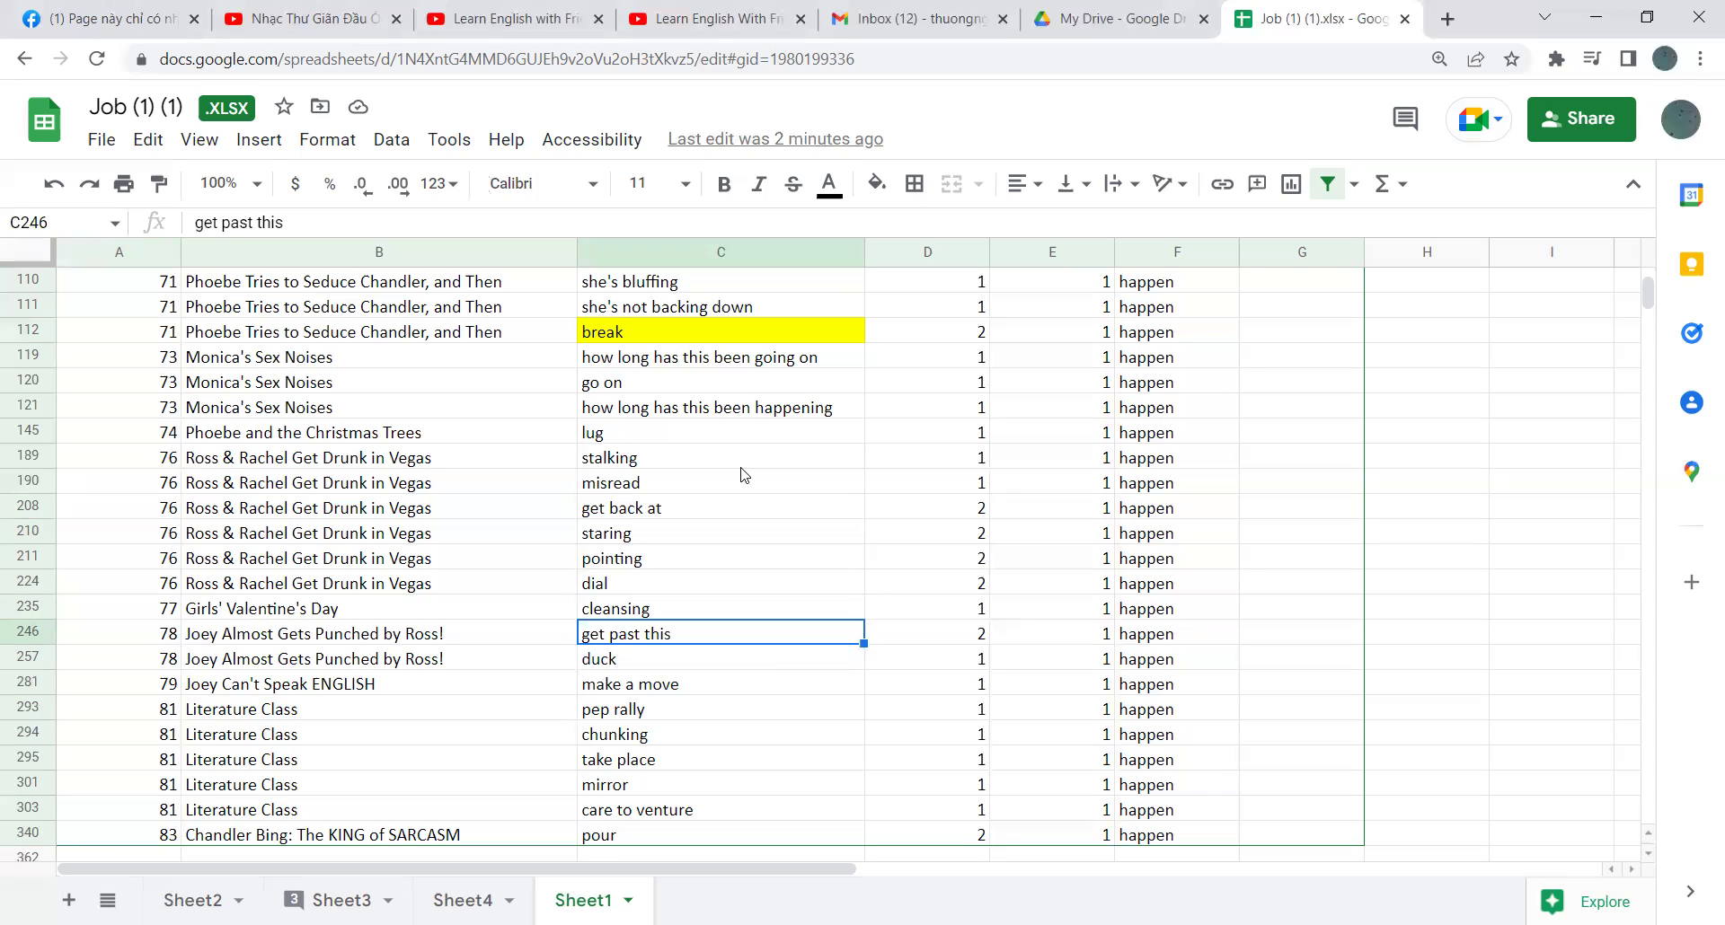
pyautogui.press('Down')
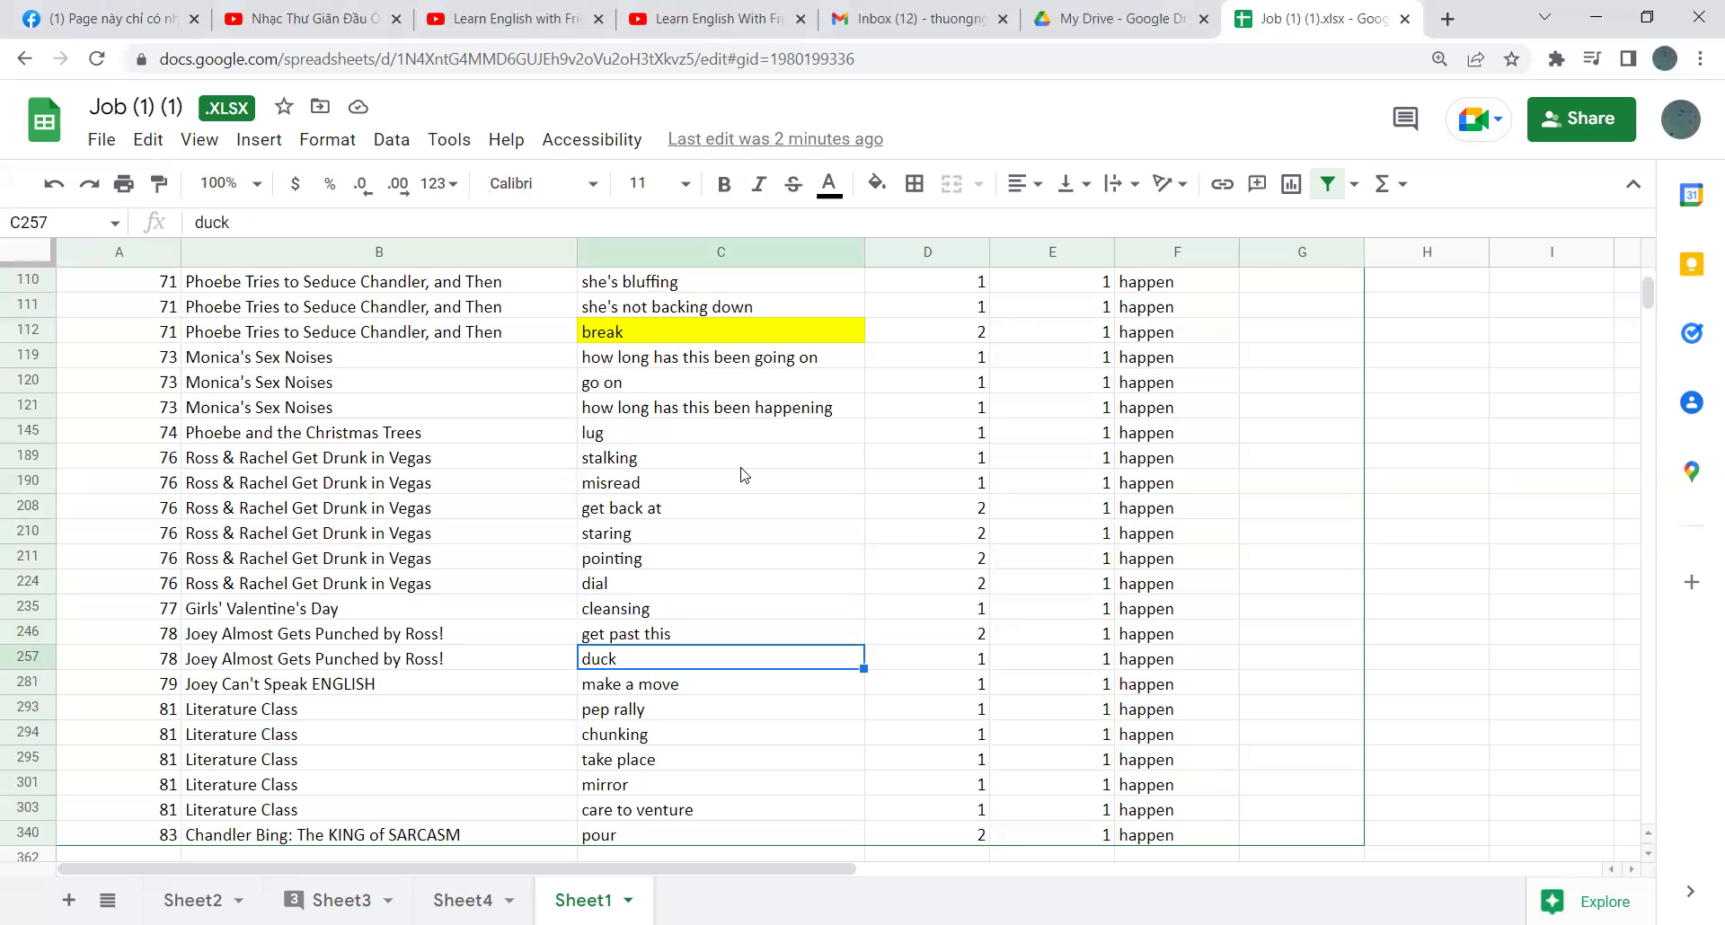
pyautogui.press('Down')
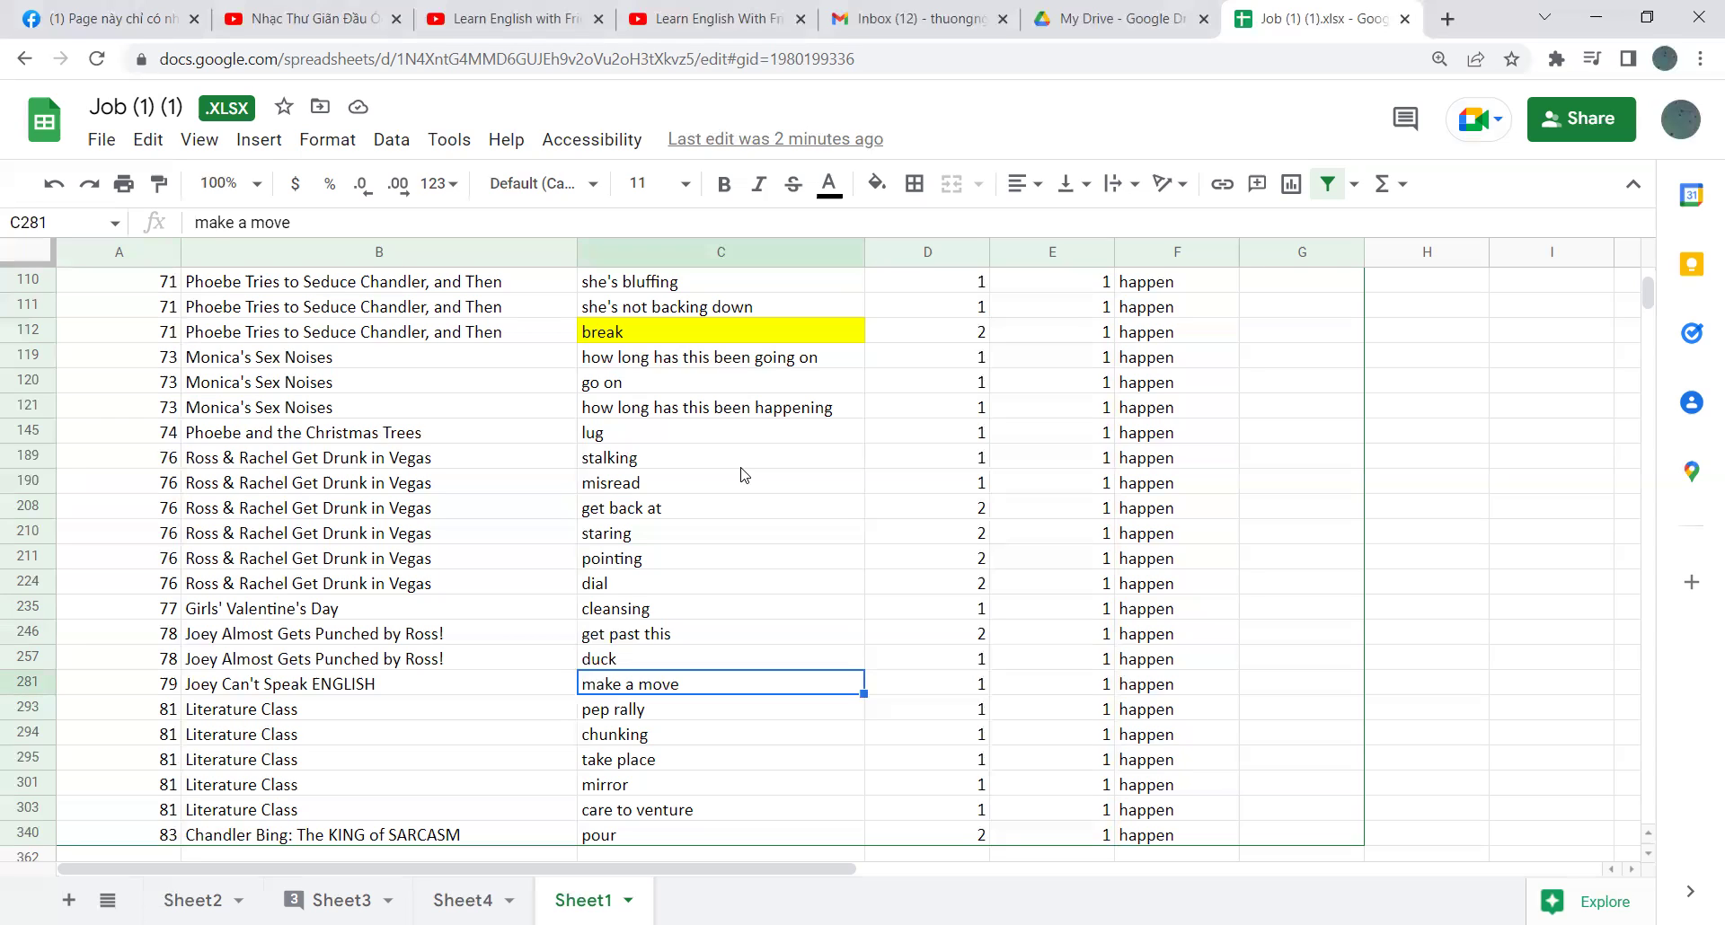
pyautogui.press('Down')
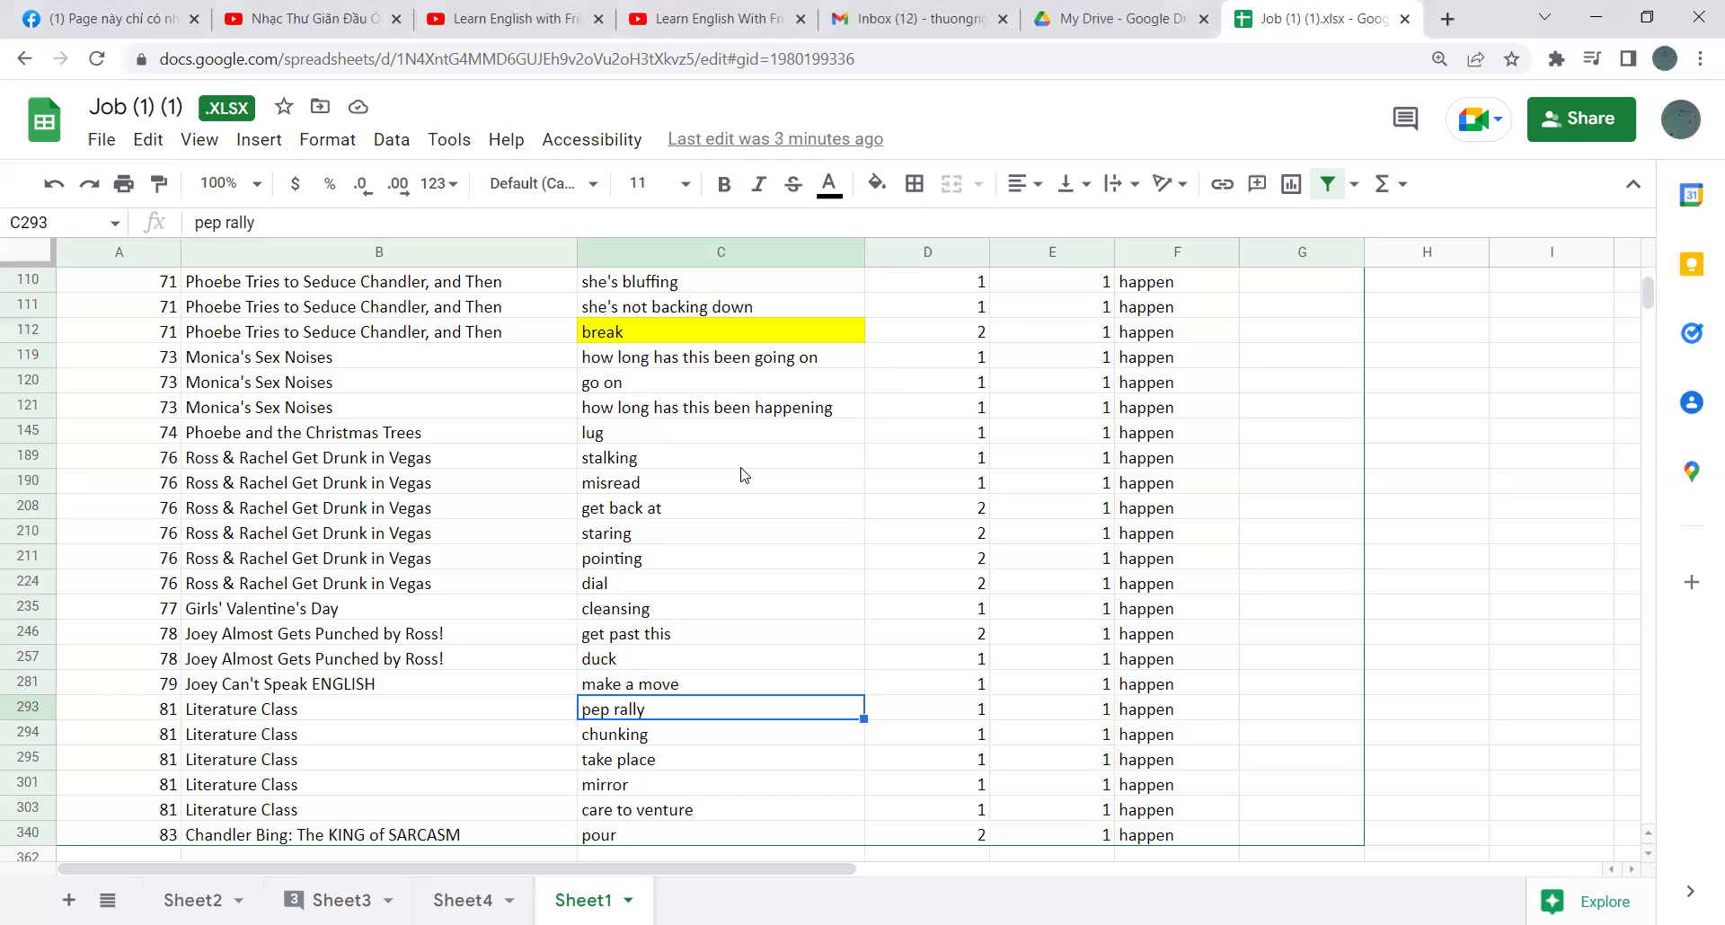
pyautogui.press('Down')
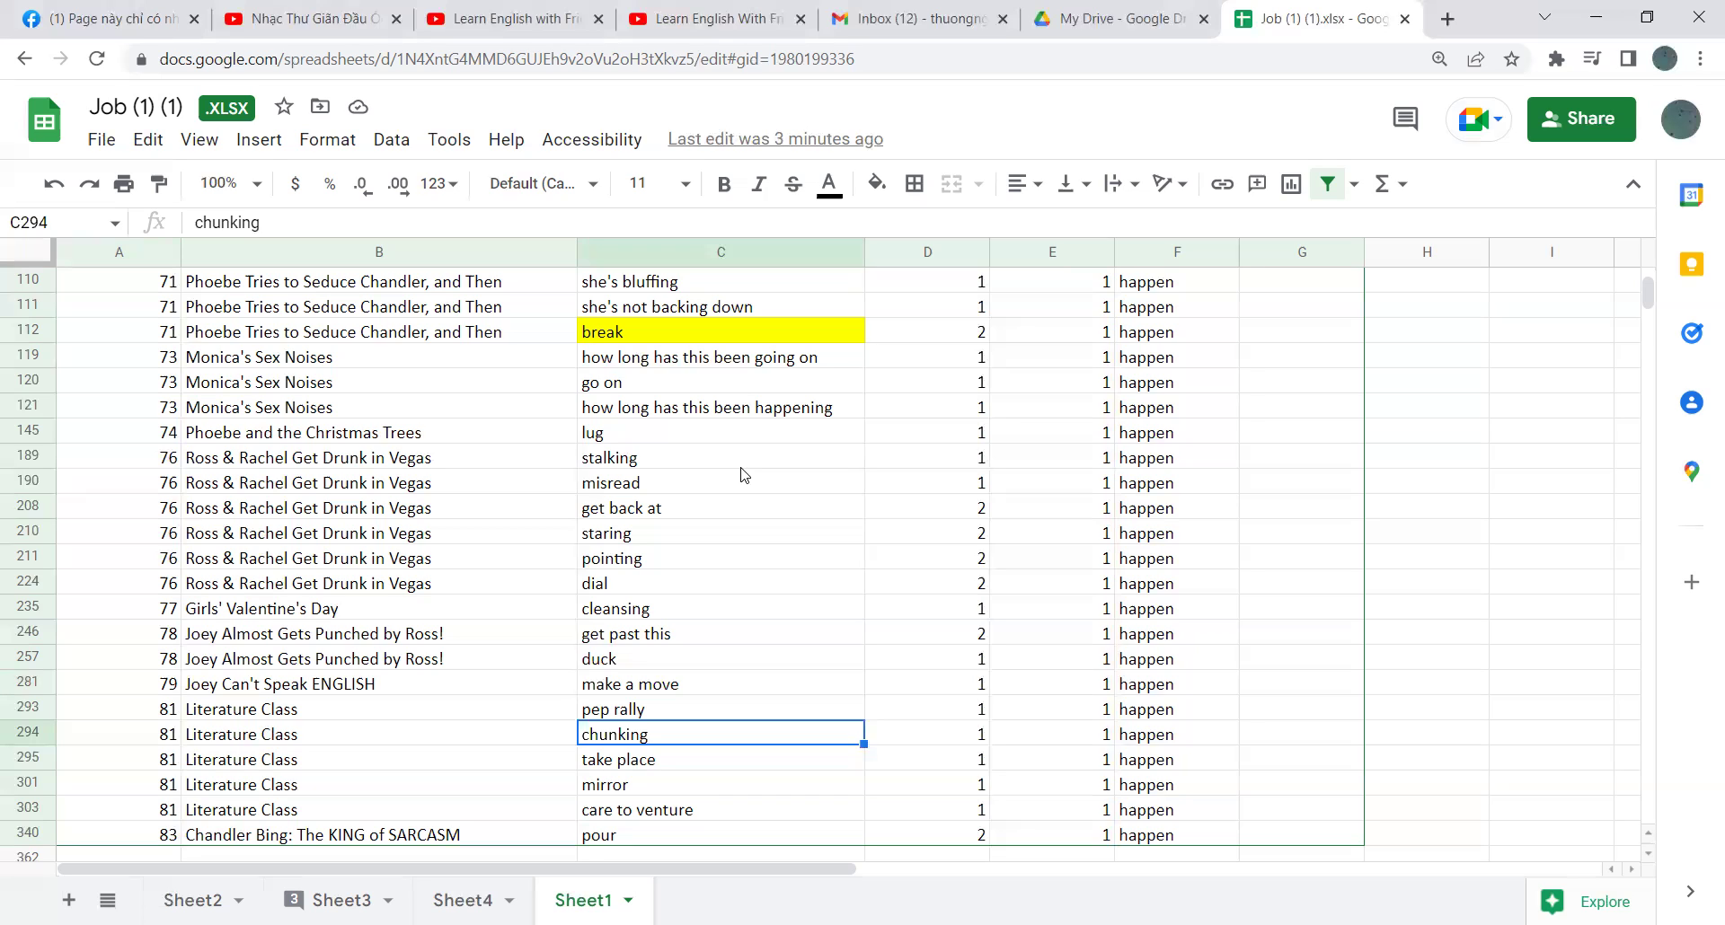
pyautogui.press('Down')
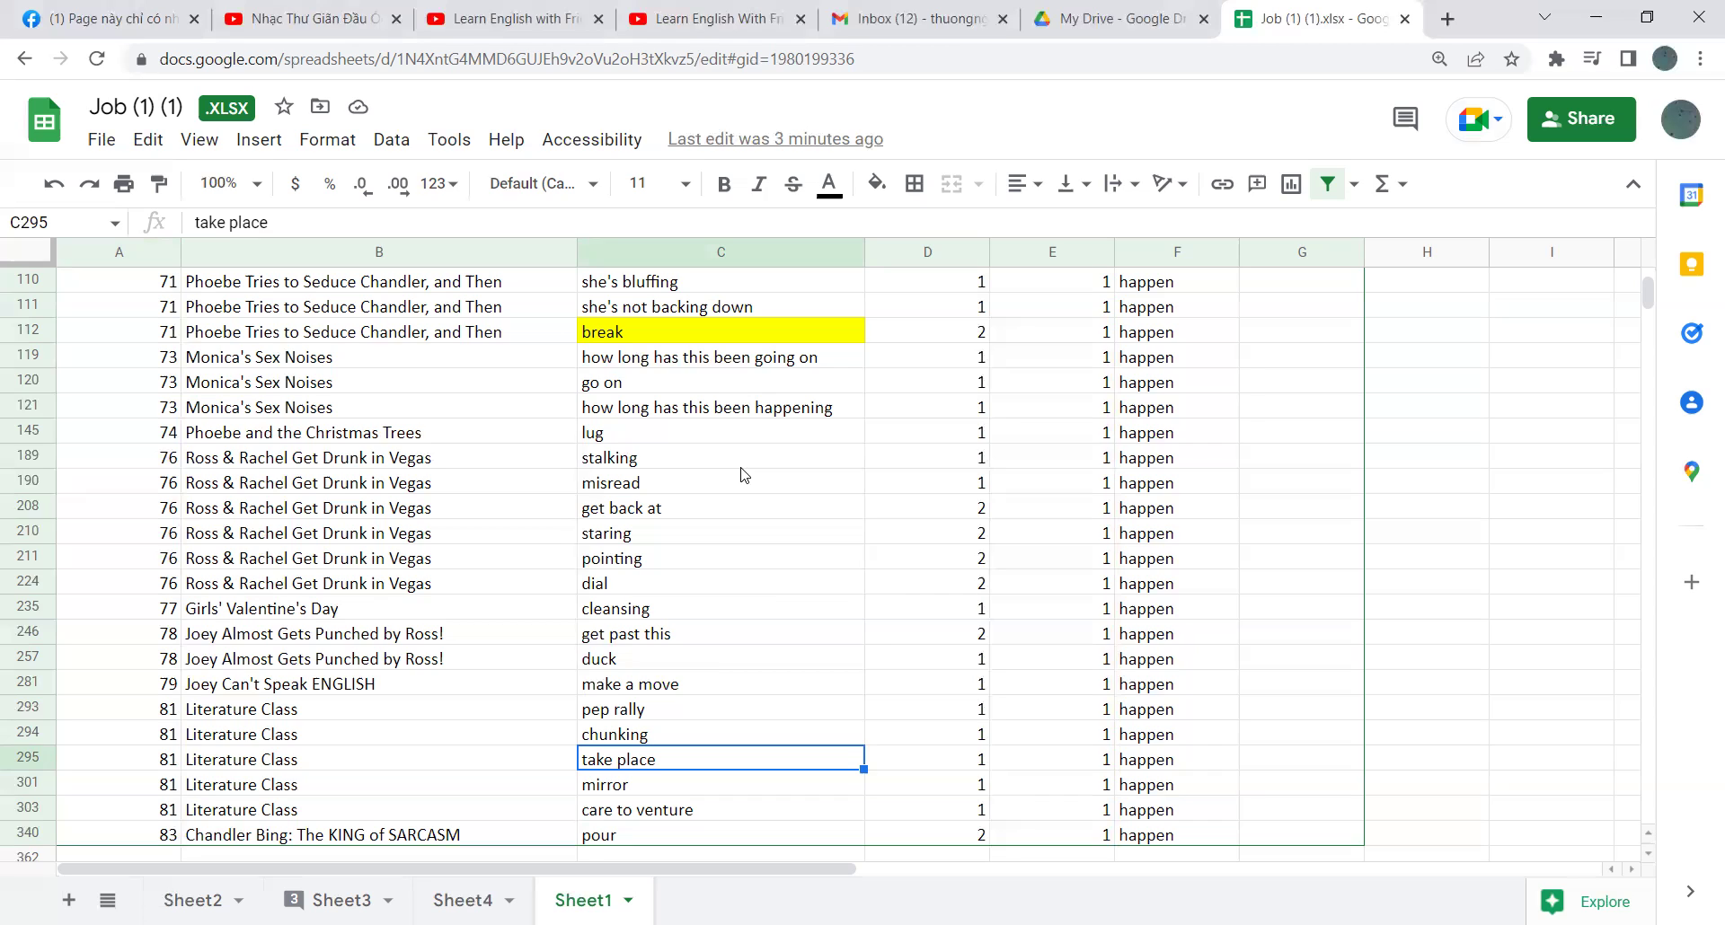
pyautogui.press('Down')
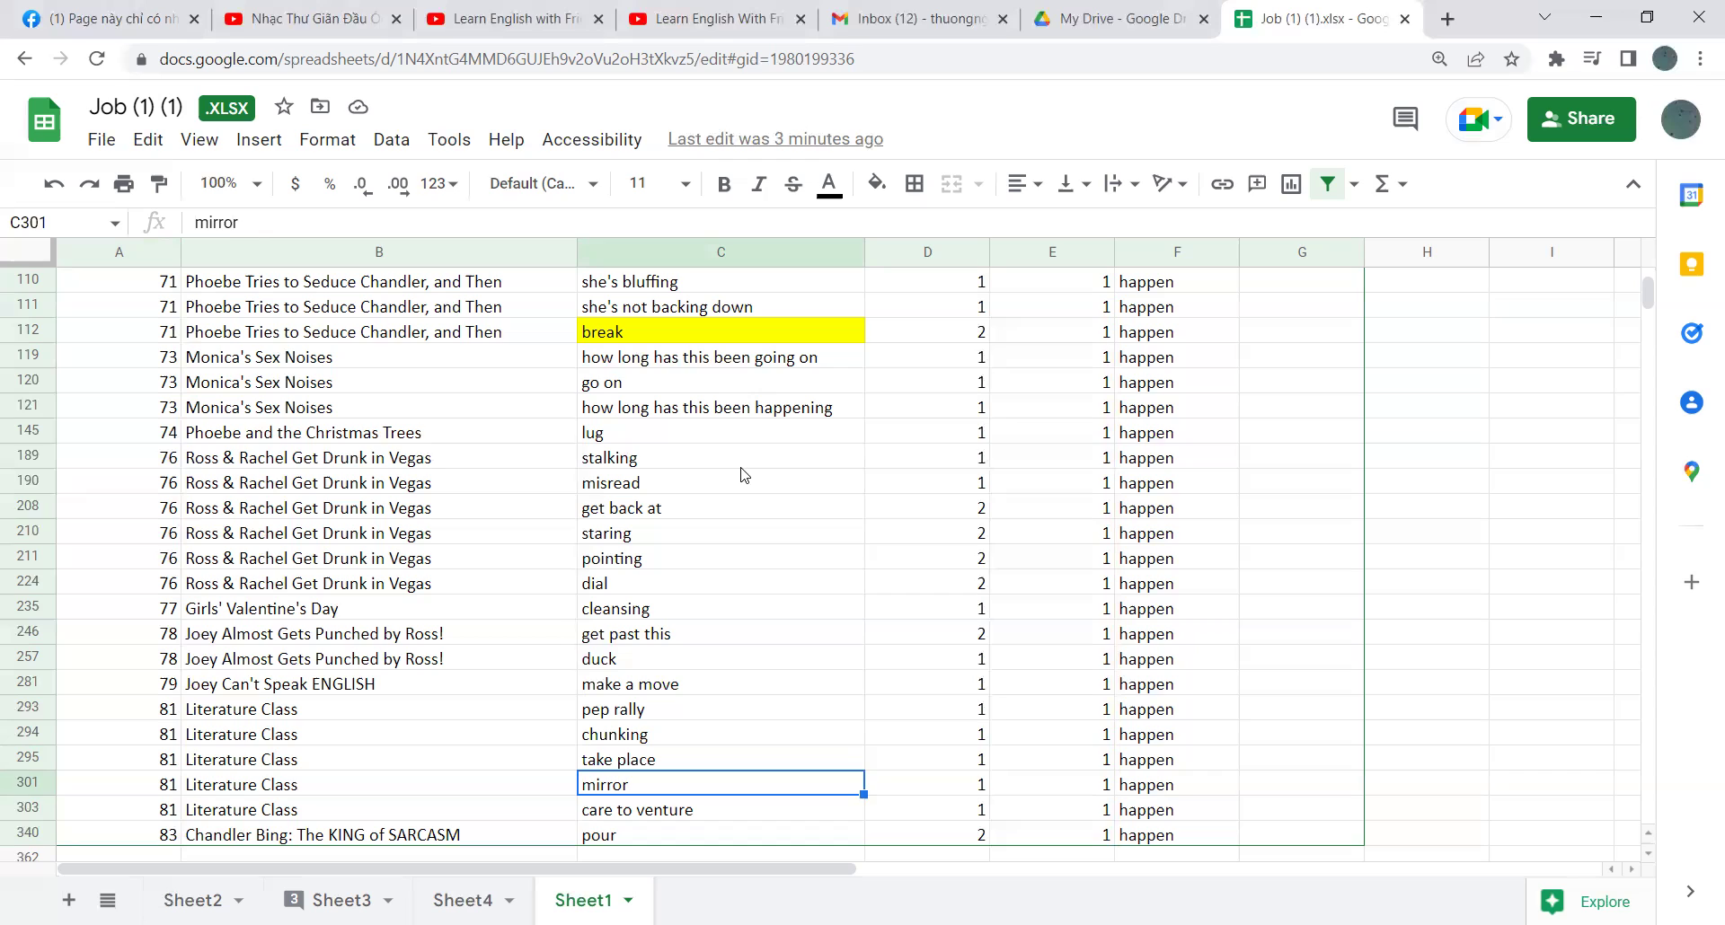
pyautogui.press('Down')
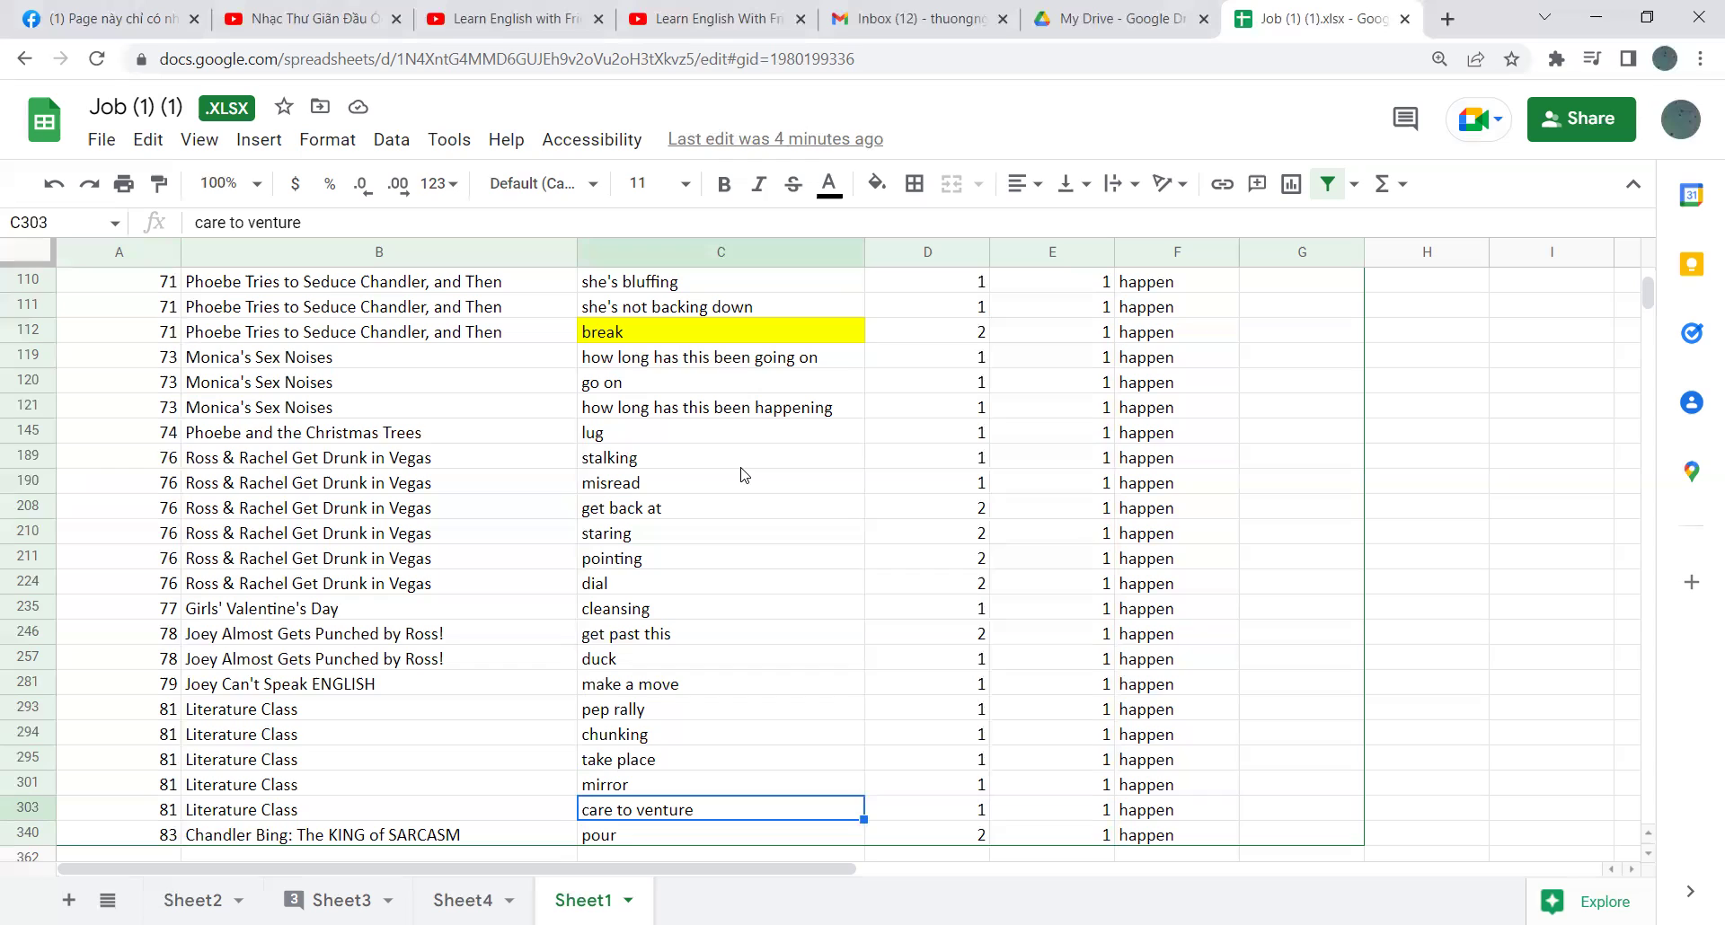
pyautogui.press('Down')
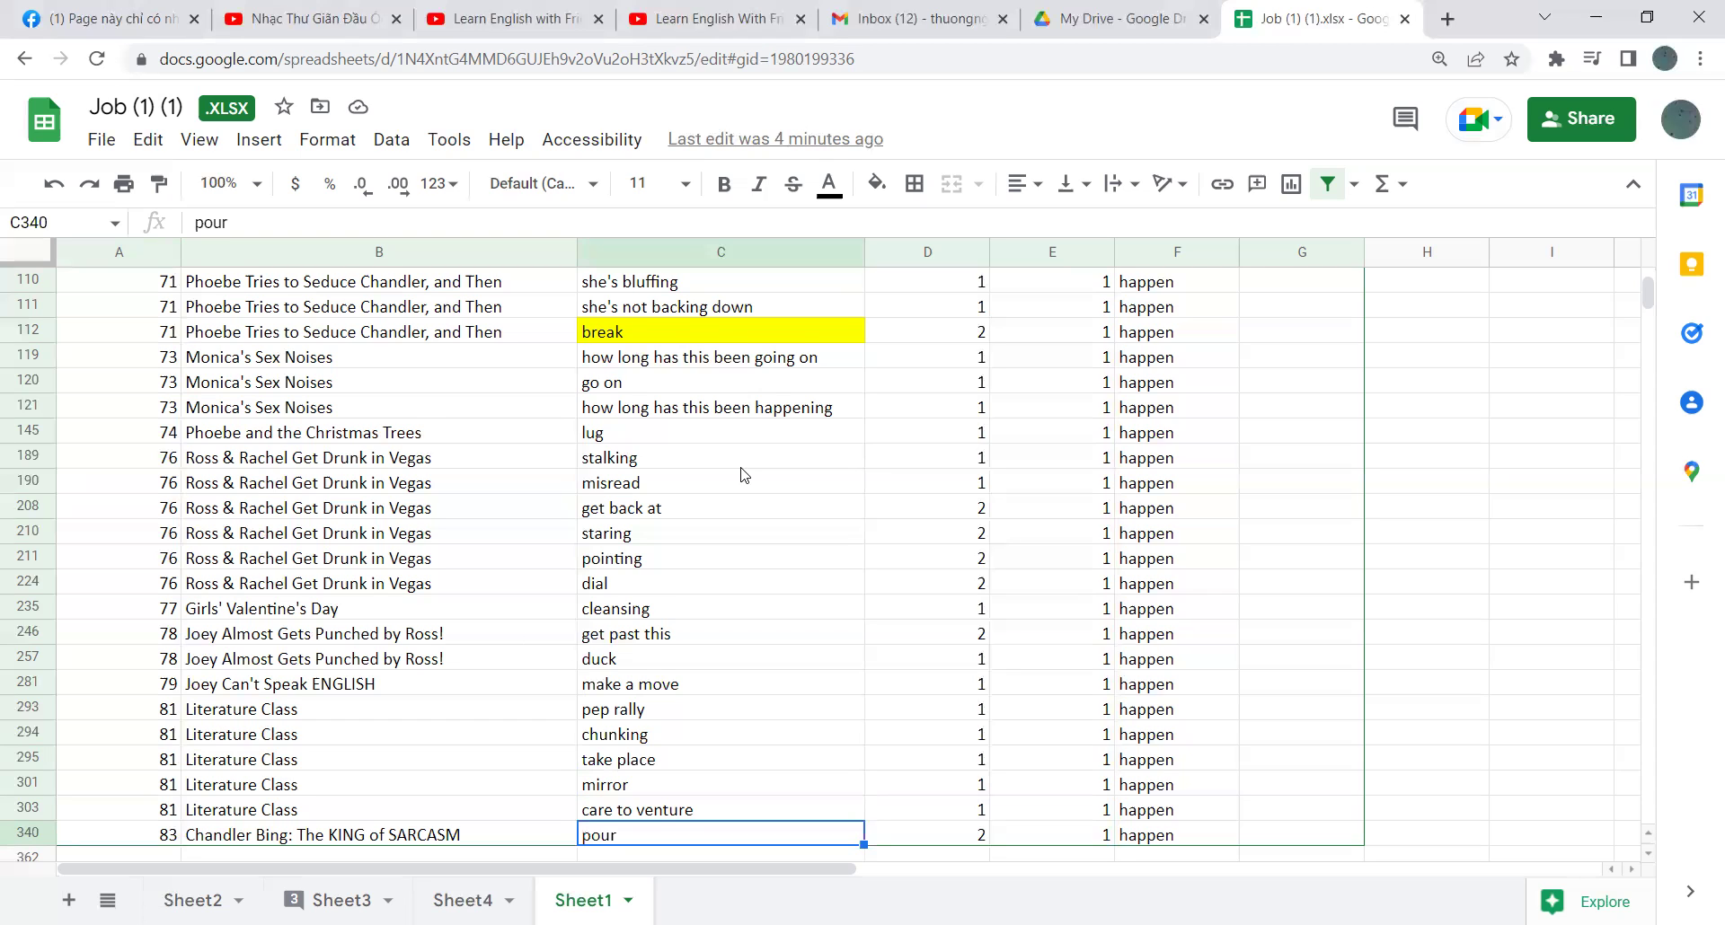
pyautogui.press('Down')
pyautogui.press('Down')
pyautogui.press('Up')
pyautogui.press('Up')
pyautogui.press('Up')
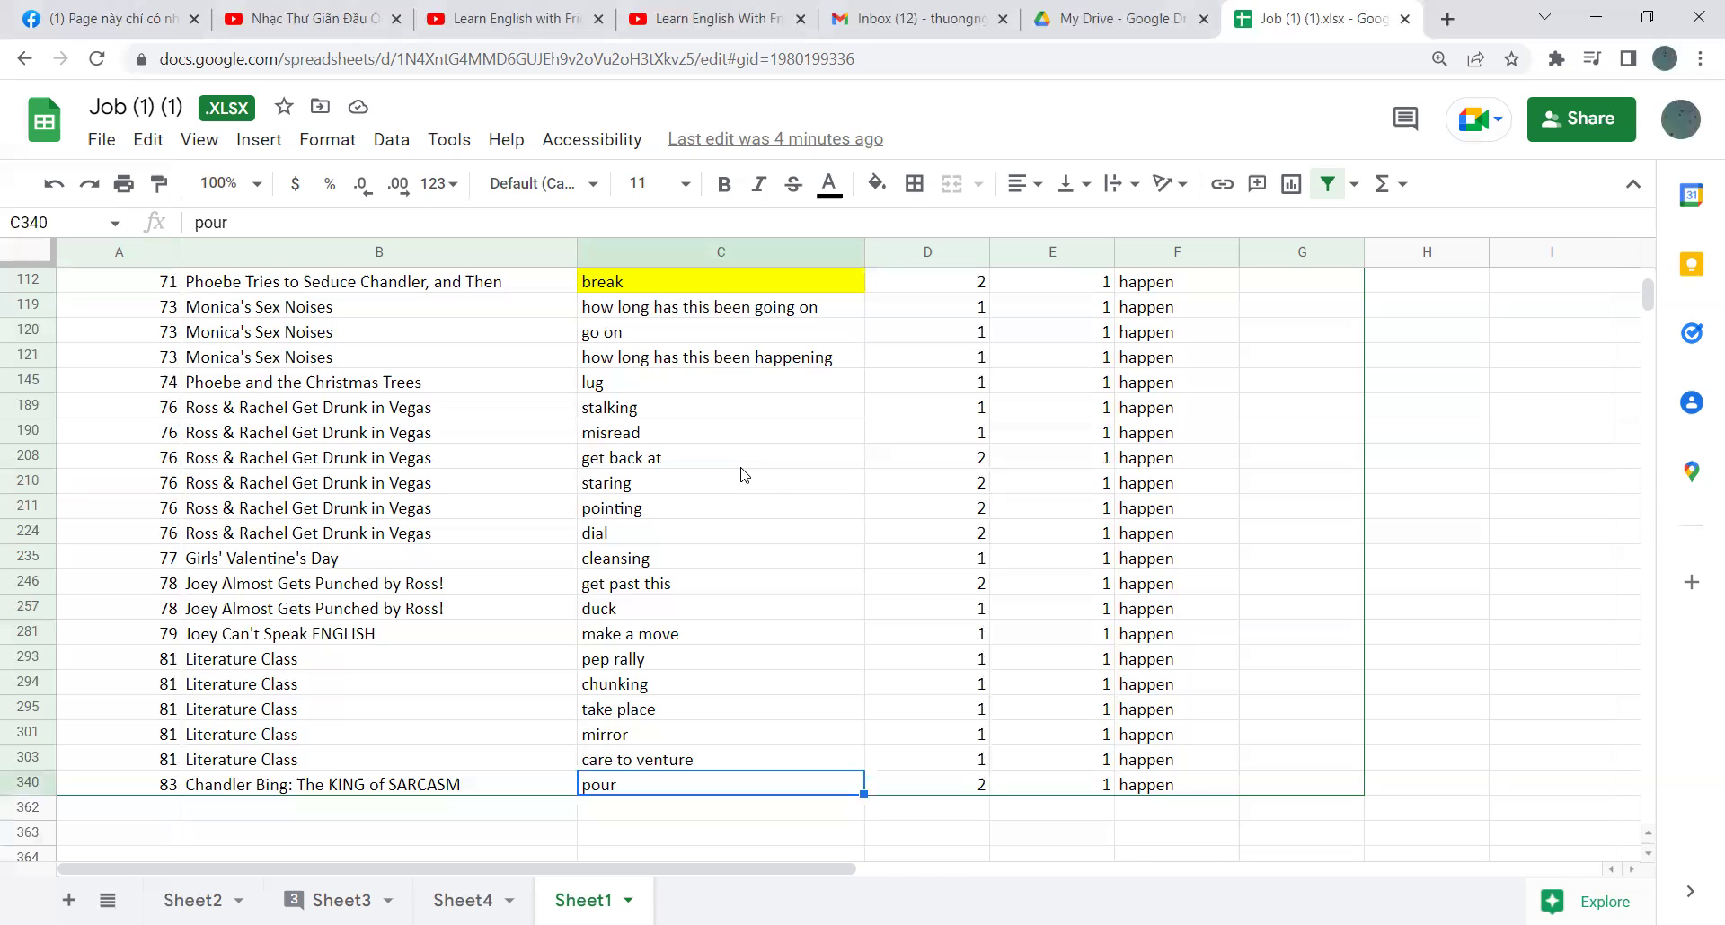
# Go back to the highlighted Voc entries "break" and "depriving" and recheck them
pyautogui.scroll(5, 742, 474)
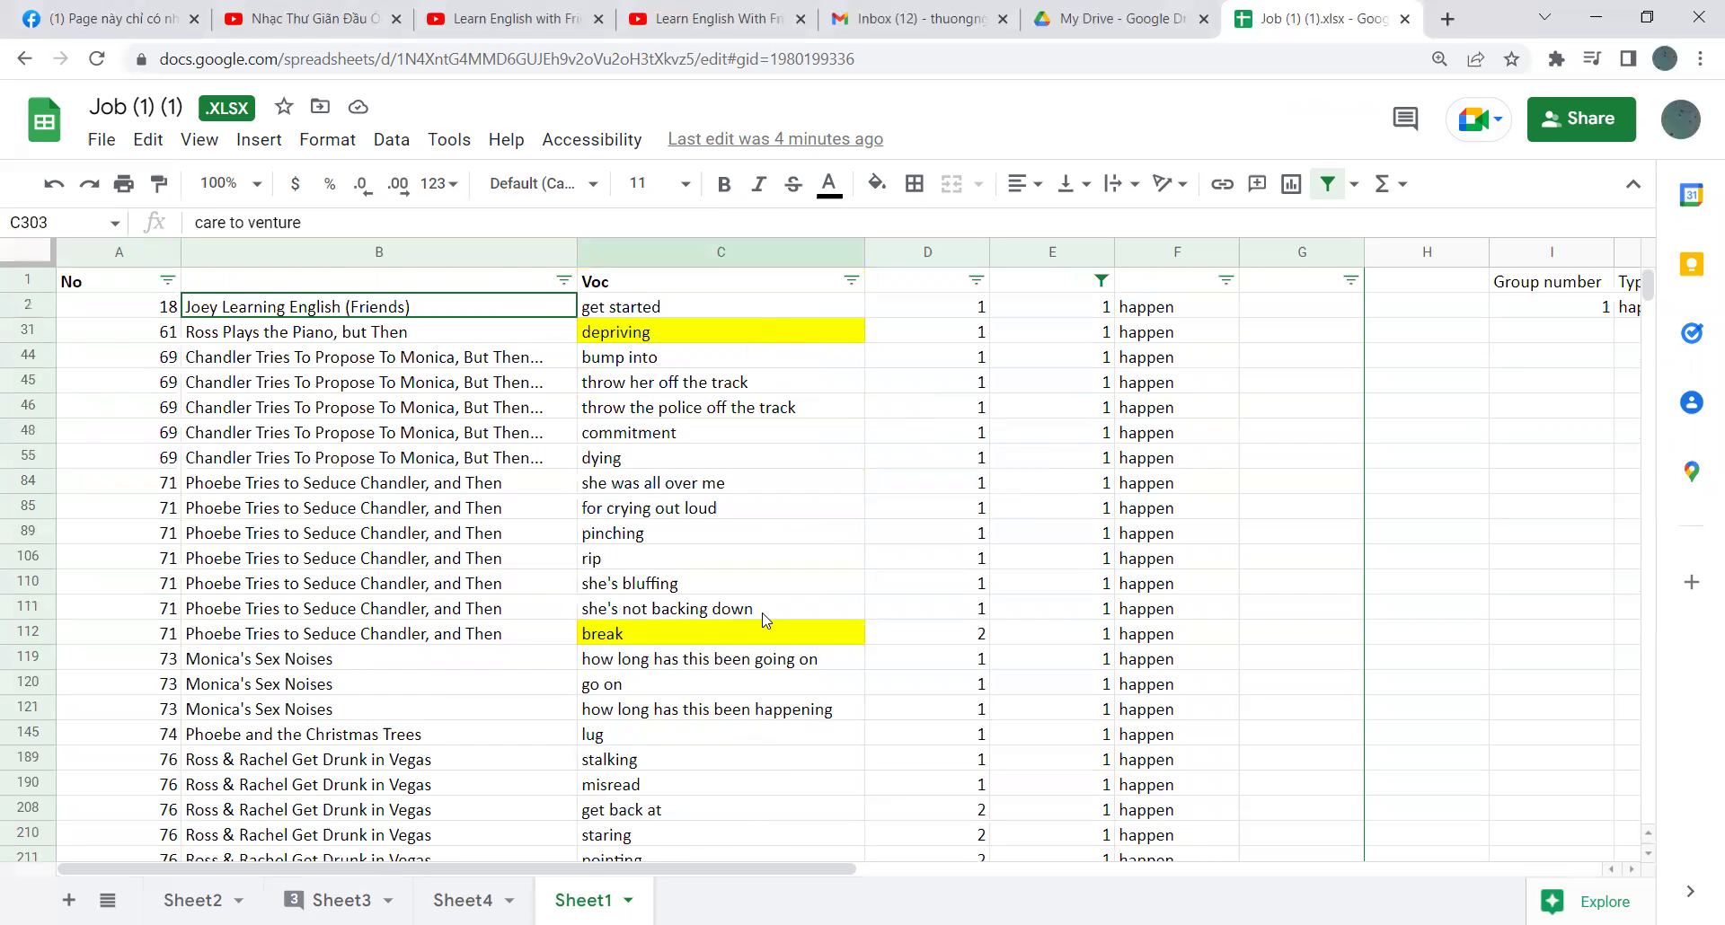
pyautogui.click(727, 629)
pyautogui.click(697, 339)
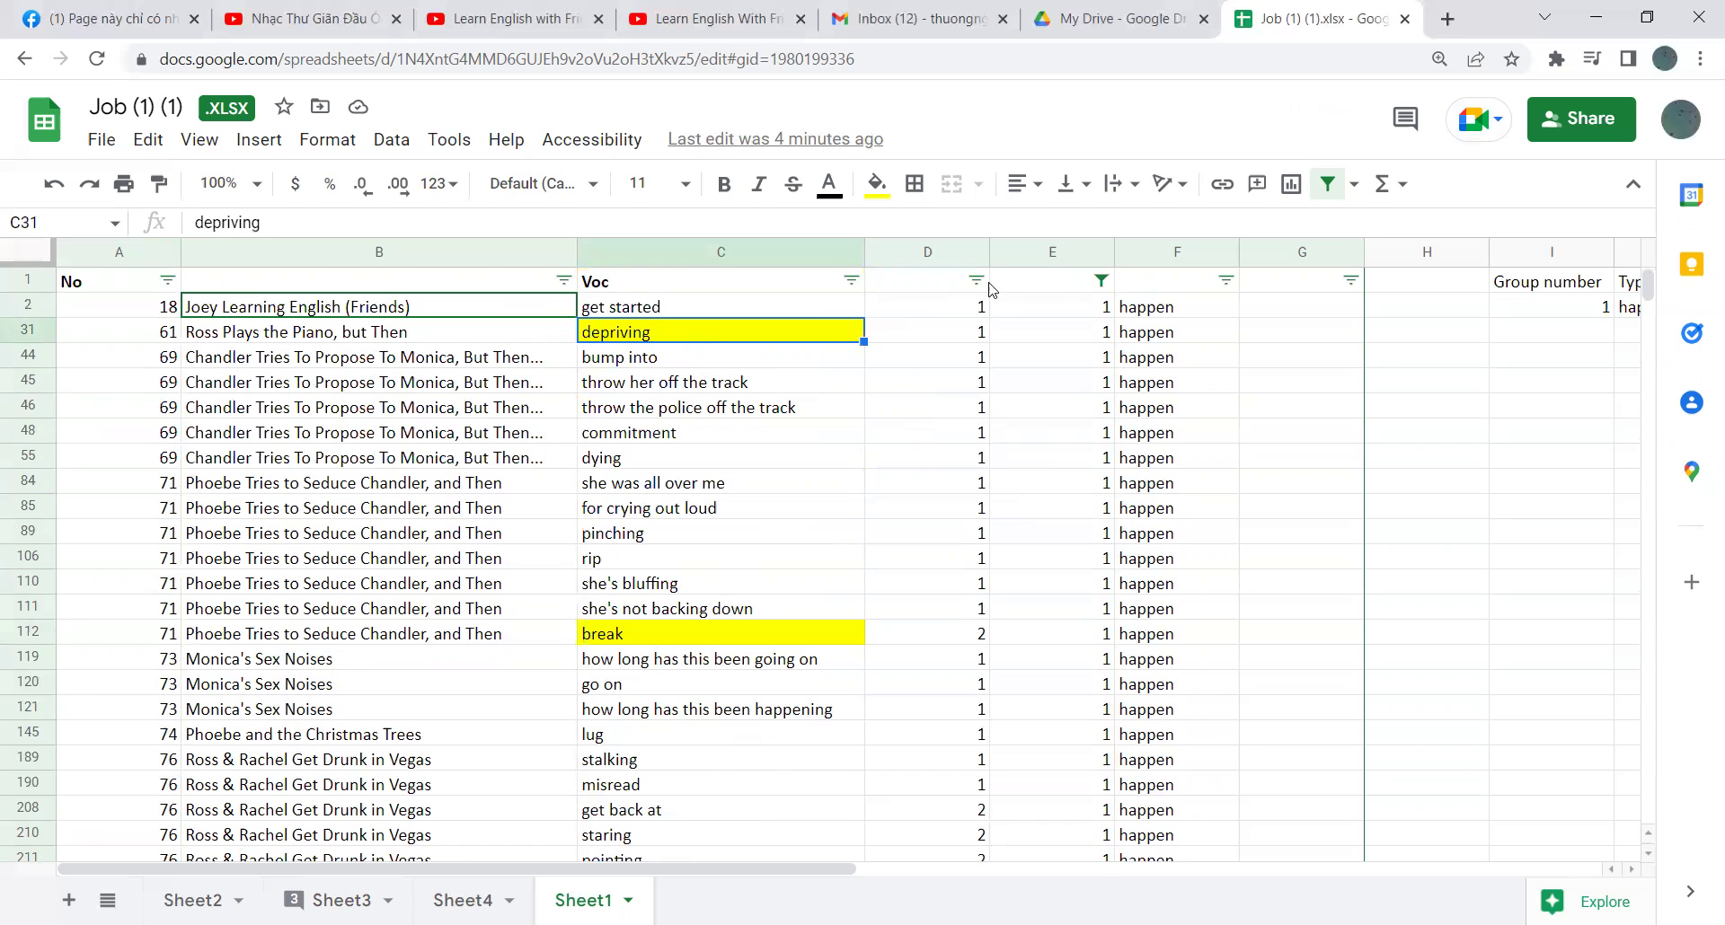